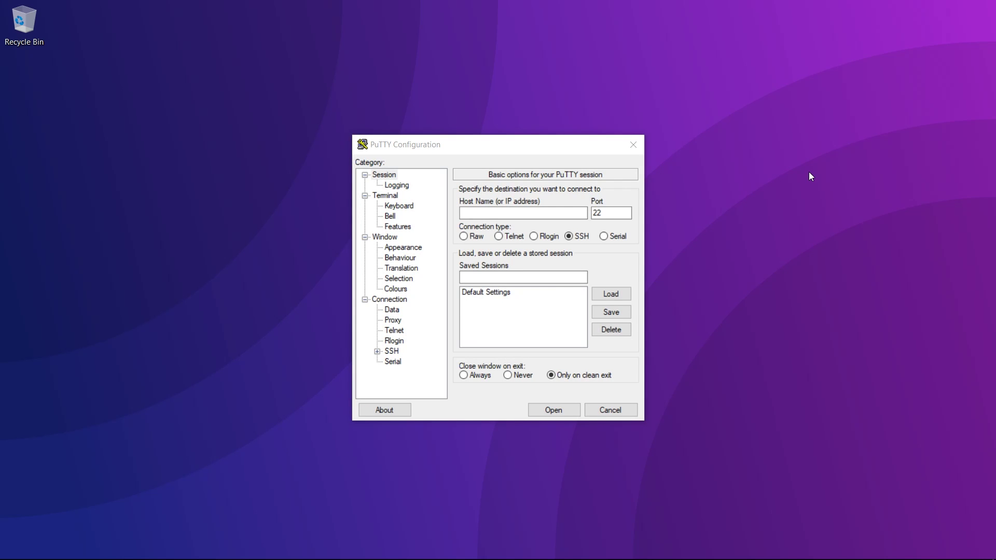
# Step: Ping raspberrypi.local from a command prompt, confirm replies from 192.168.0.171 with 0% loss, then close it
pyautogui.press('super+r')
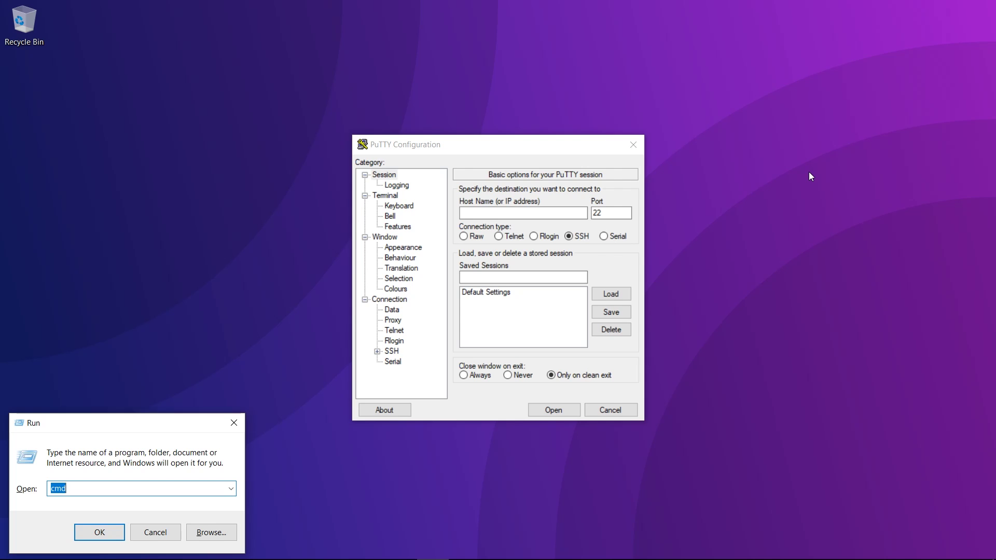
pyautogui.press('Return')
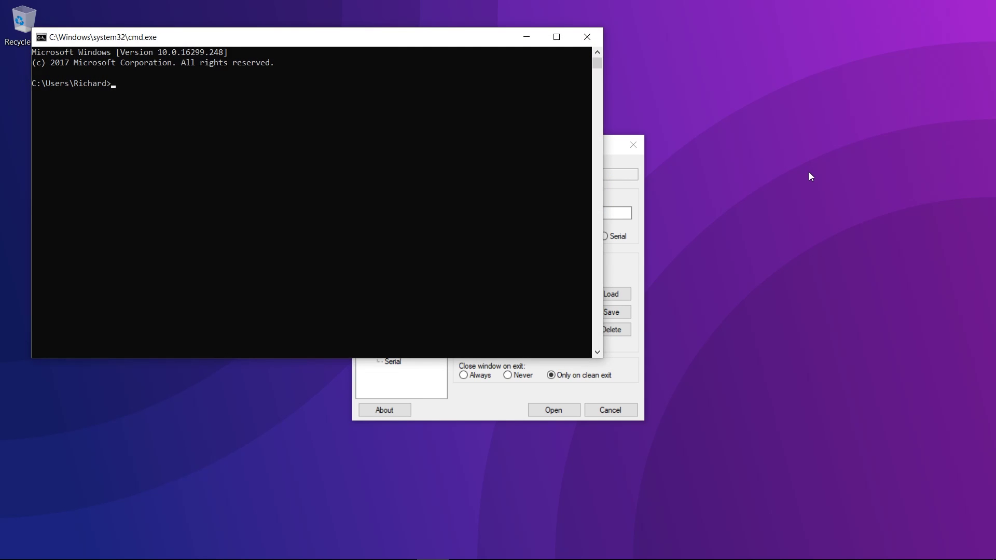
pyautogui.write('ping raspb')
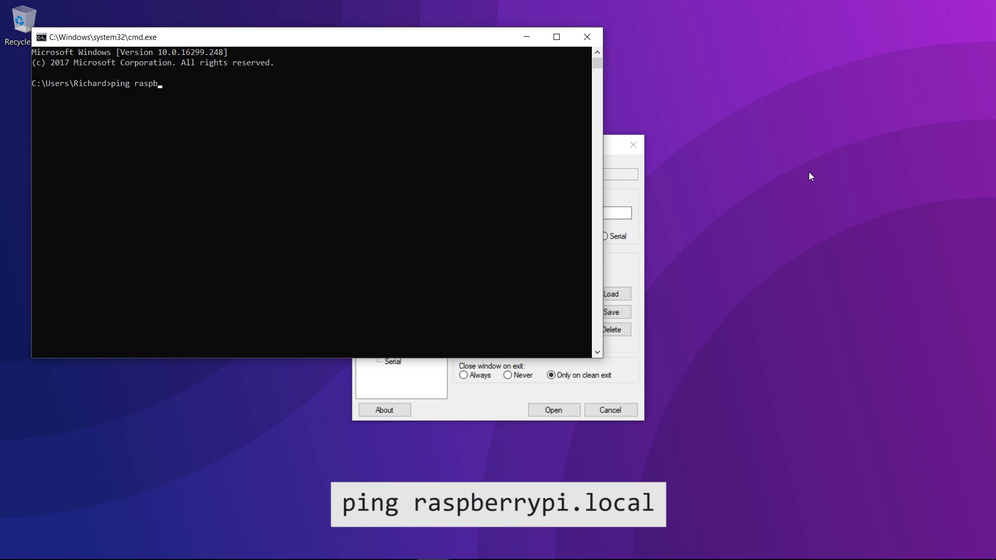
pyautogui.write('errypi.local')
pyautogui.press('Return')
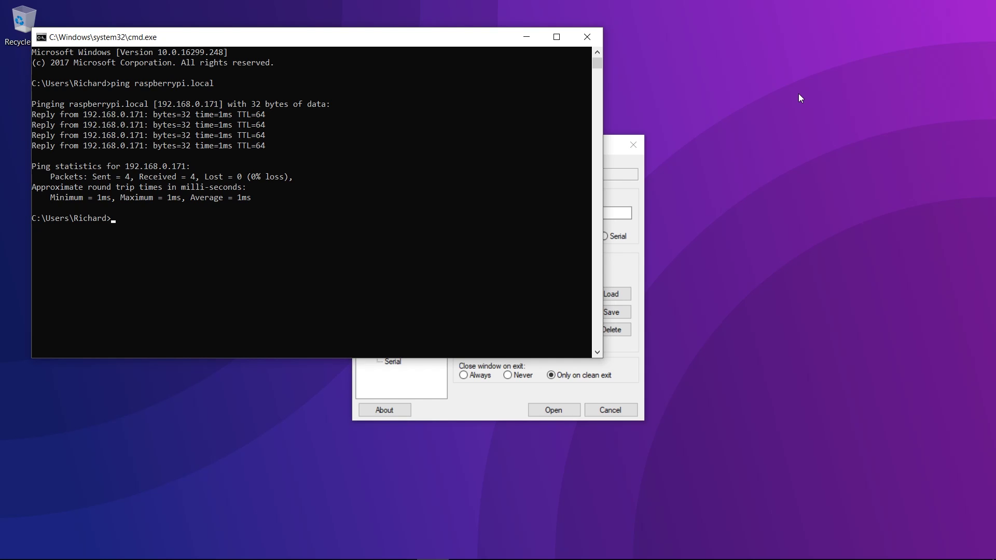
pyautogui.click(587, 36)
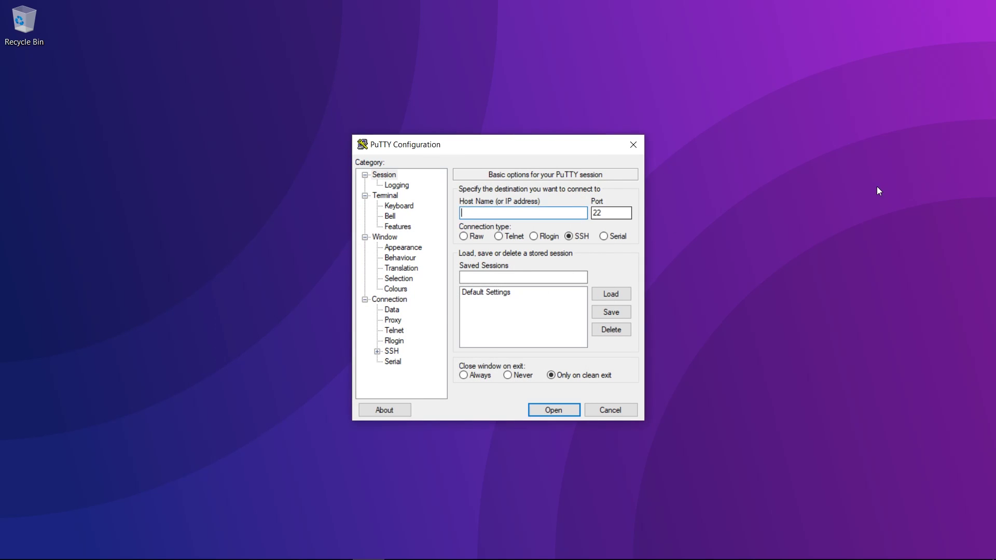
# Step: Connect to raspberrypi.local over SSH and log in with the Pi's user name and password
pyautogui.write('raspberrypi.local')
pyautogui.press('Return')
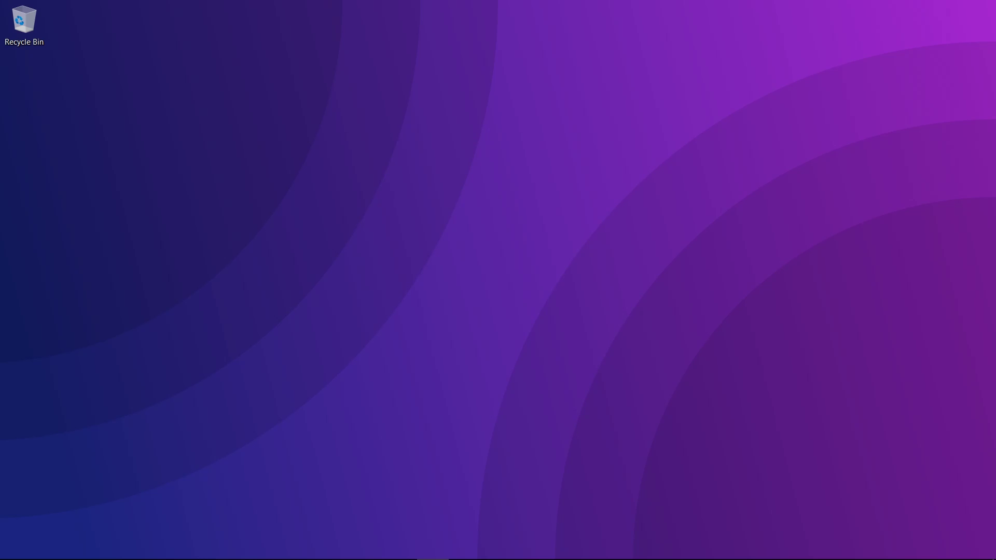
pyautogui.write('pi')
pyautogui.press('Return')
pyautogui.write('raspberry')
pyautogui.press('Return')
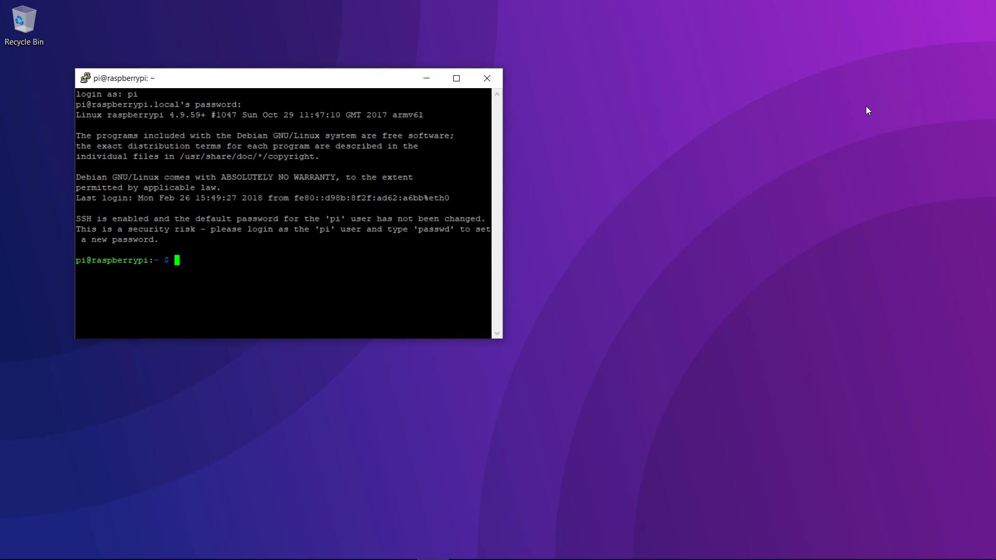
pyautogui.write('curl ')
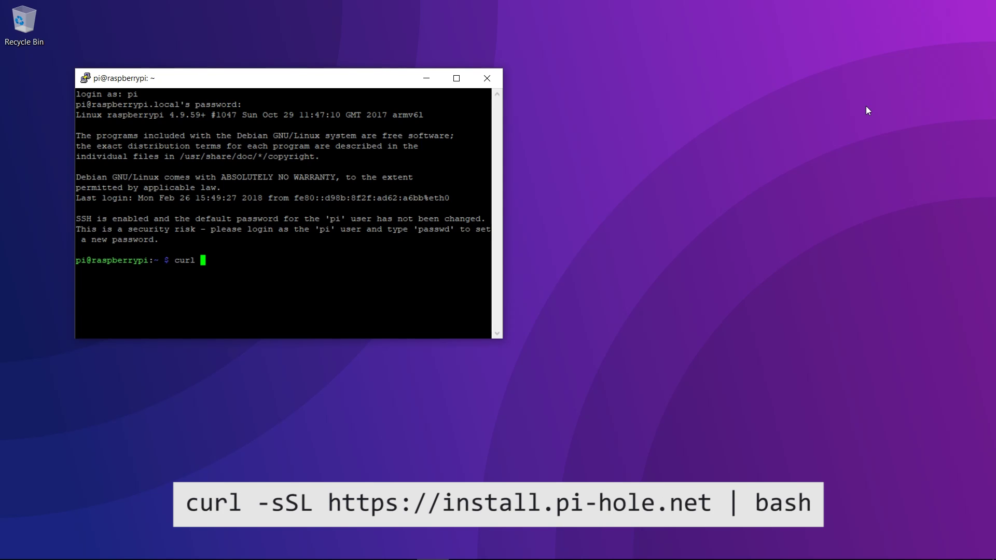
pyautogui.write('-sSL https://install.')
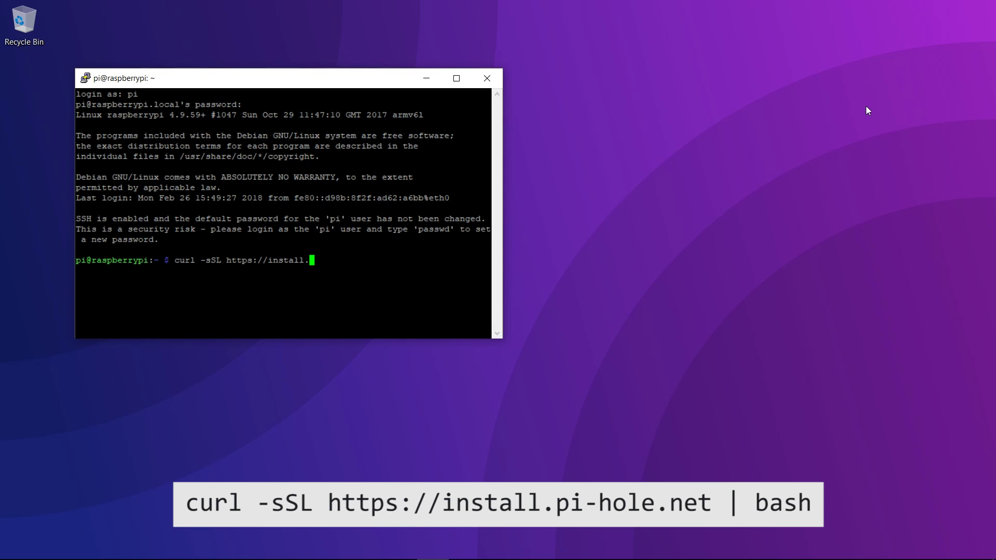
pyautogui.write('pi-hole.net |')
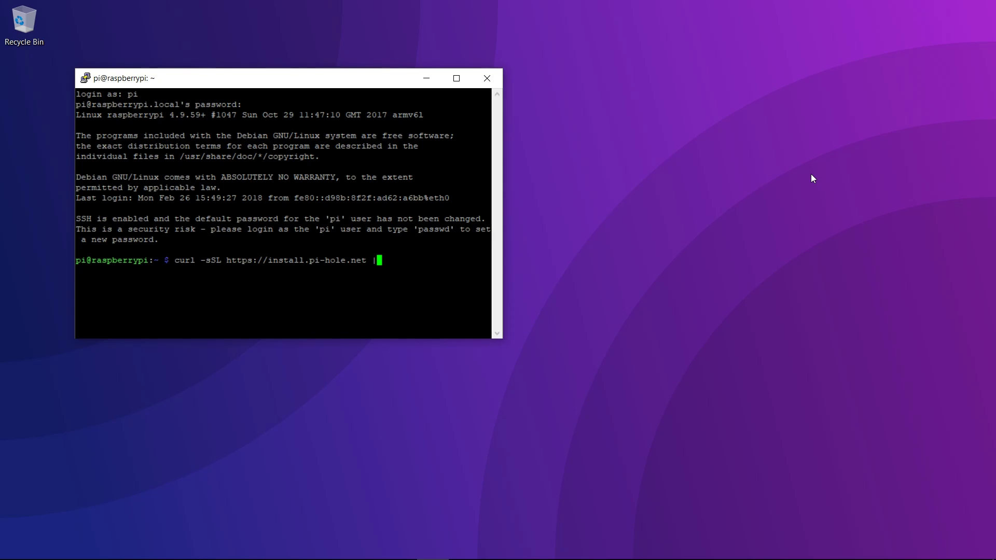
pyautogui.write(' bash')
pyautogui.press('Return')
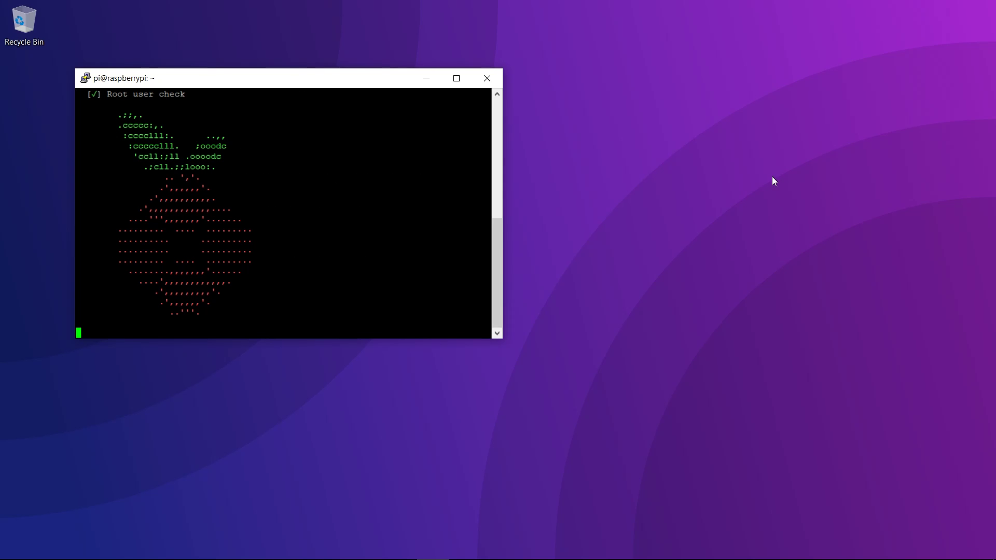
# Step: Scroll through the Pi-hole installer output to review its checks while packages install
pyautogui.moveTo(498, 251); pyautogui.dragTo(498, 142)
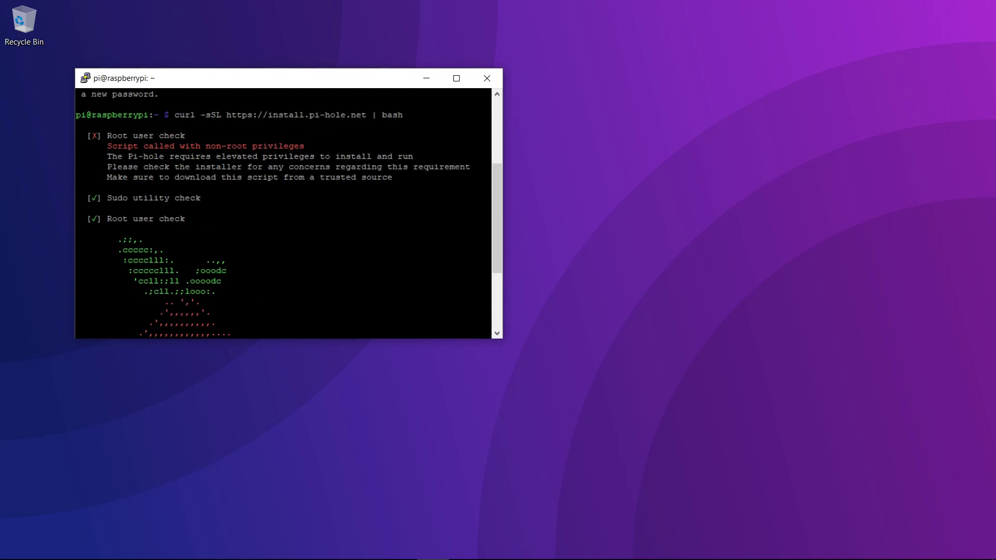
pyautogui.scroll(-4, 283, 213)
pyautogui.scroll(-4, 283, 213)
pyautogui.scroll(4, 283, 213)
pyautogui.scroll(-4, 283, 213)
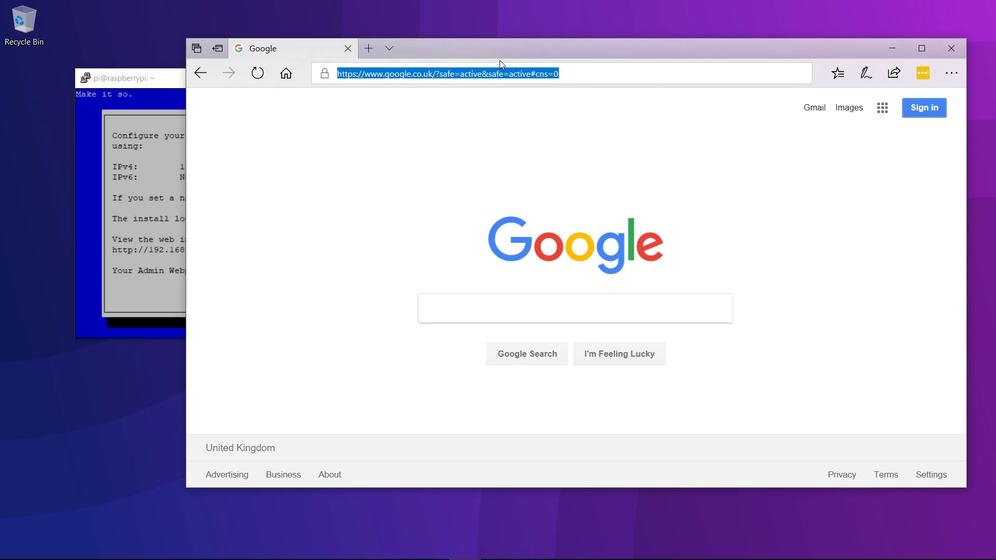
# Step: Move the Edge window aside so PuTTY's Installation Complete summary is visible
pyautogui.moveTo(500, 61); pyautogui.dragTo(723, 44)
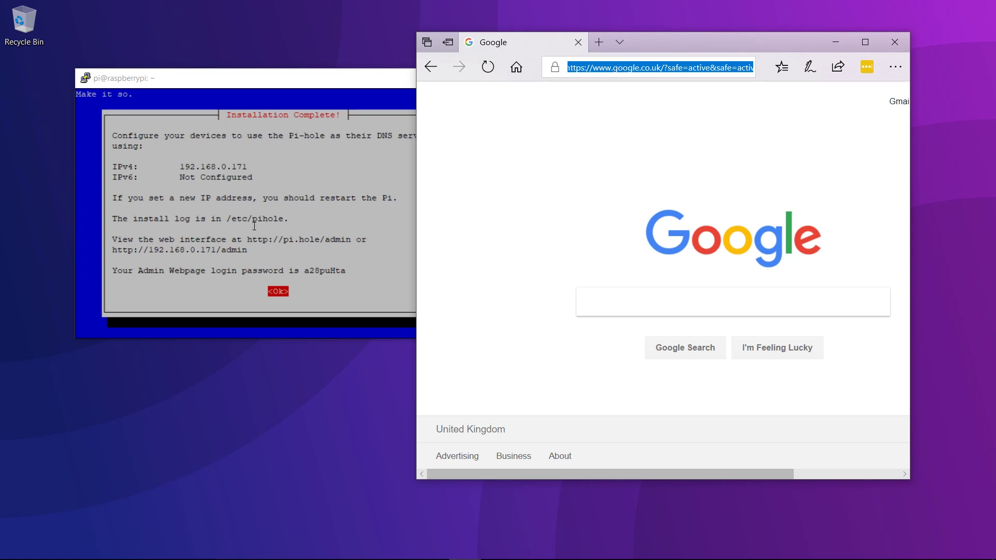
pyautogui.write('http')
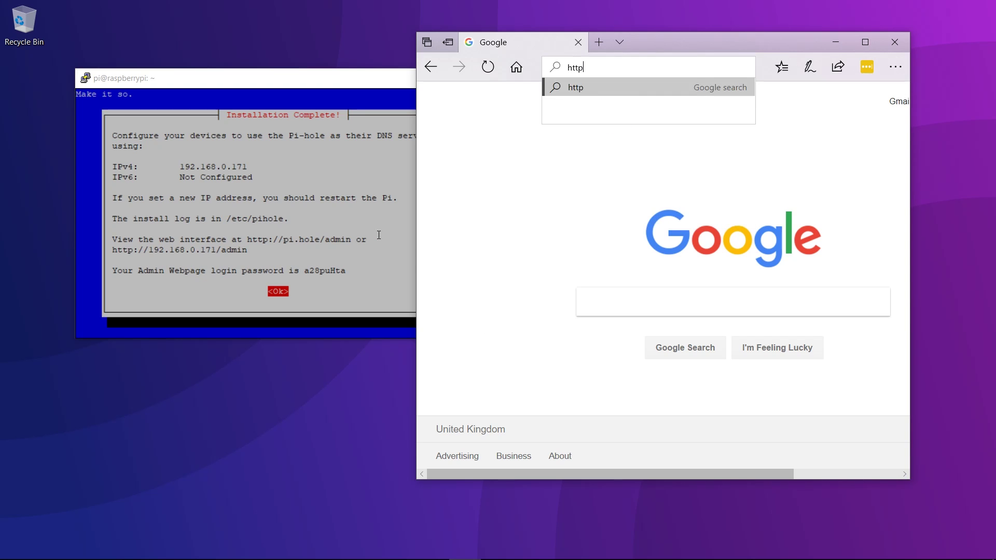
pyautogui.write('://pi.')
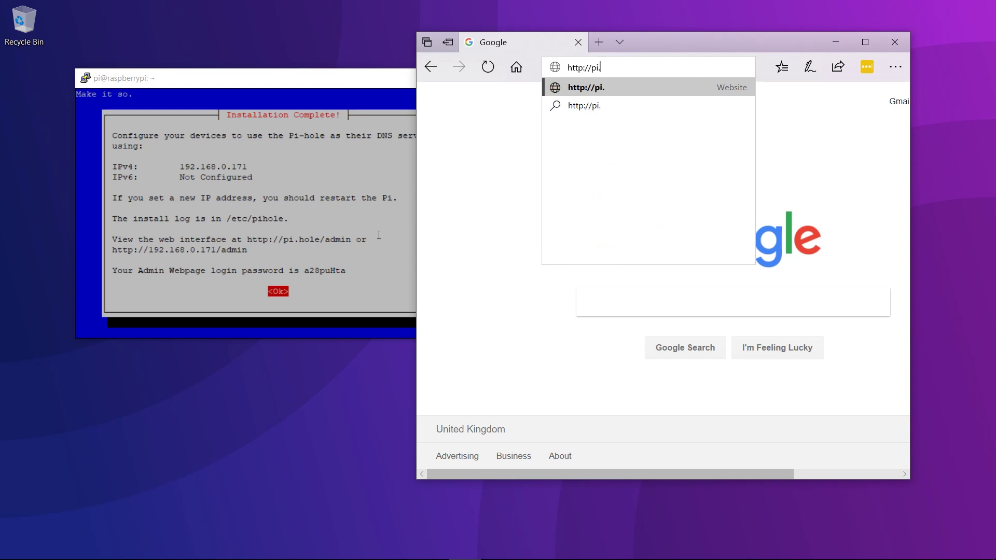
pyautogui.write('hole/admin')
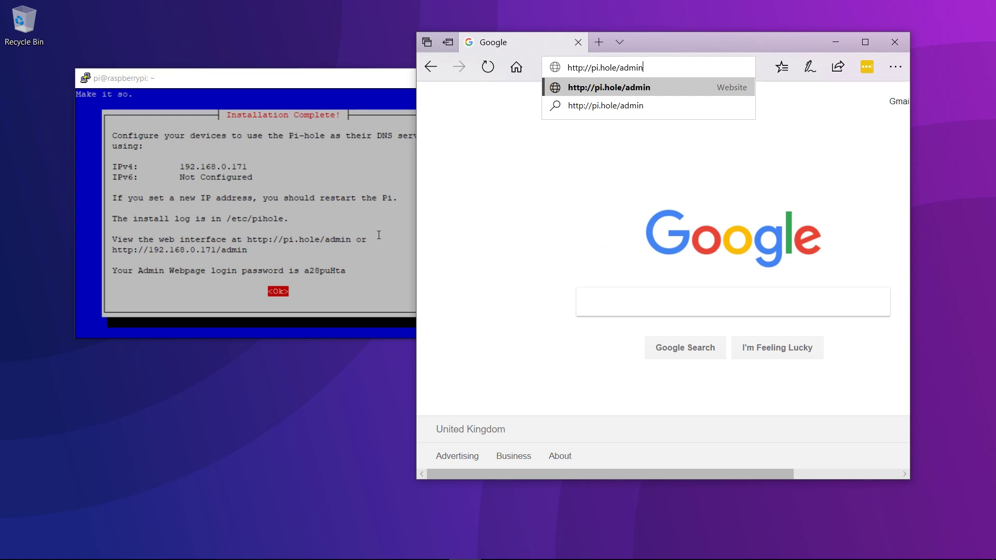
pyautogui.press('Return')
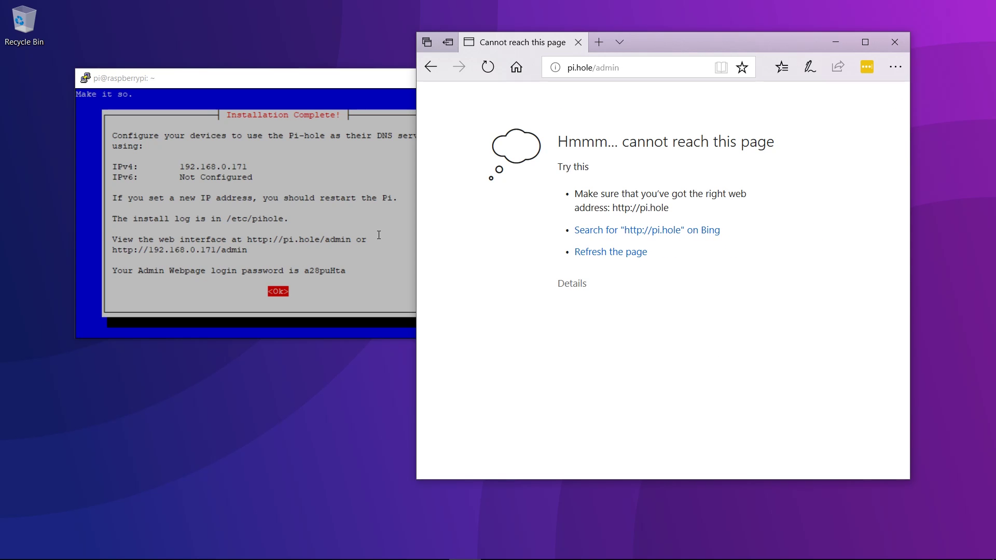
pyautogui.click(627, 62)
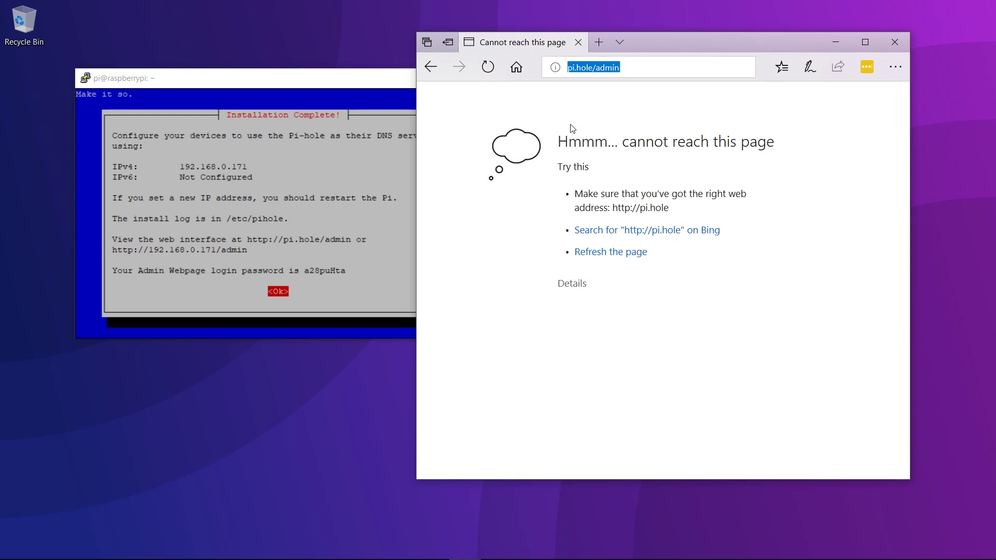
pyautogui.write('http://')
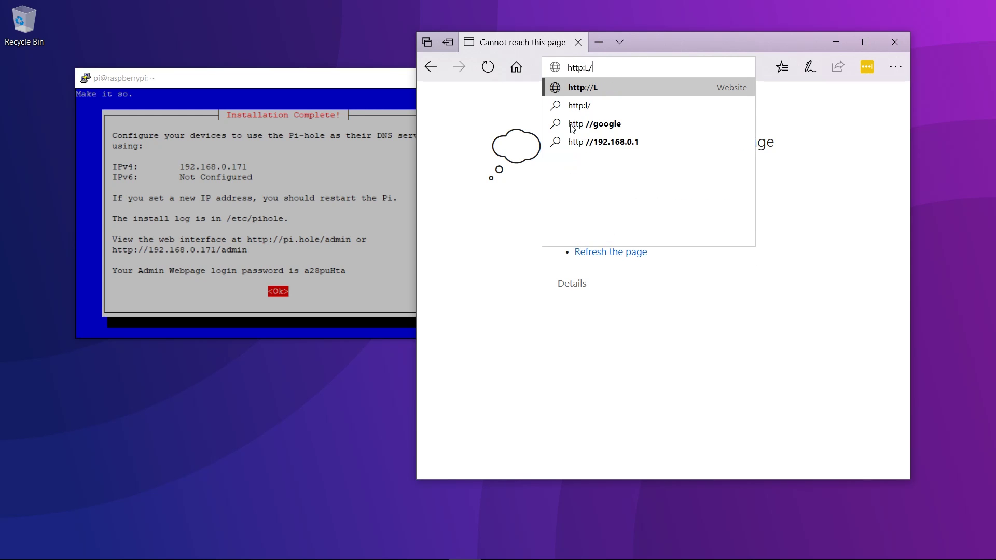
pyautogui.press('BackSpace')
pyautogui.press('BackSpace')
pyautogui.write('//182,')
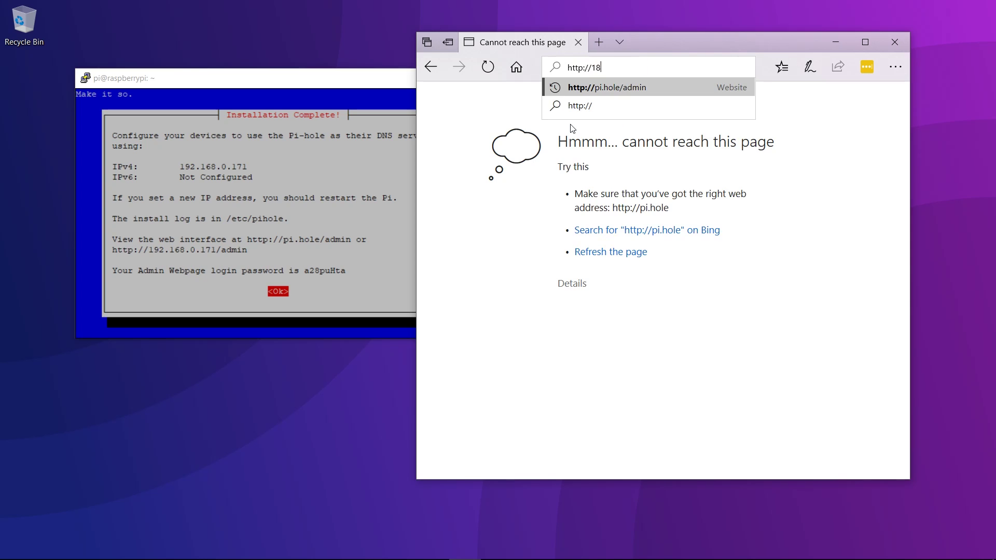
pyautogui.press('BackSpace')
pyautogui.press('BackSpace')
pyautogui.press('BackSpace')
pyautogui.write('92')
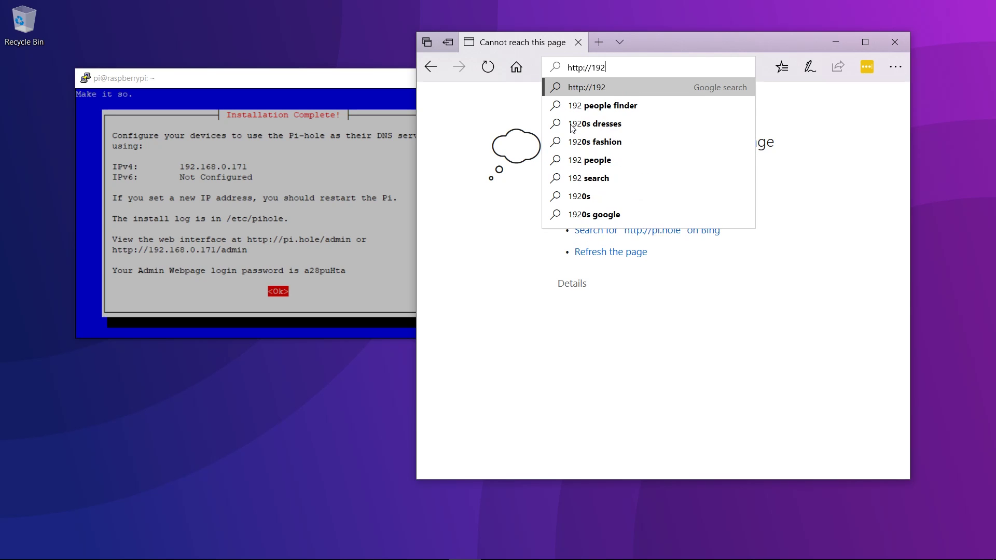
pyautogui.write('.168.')
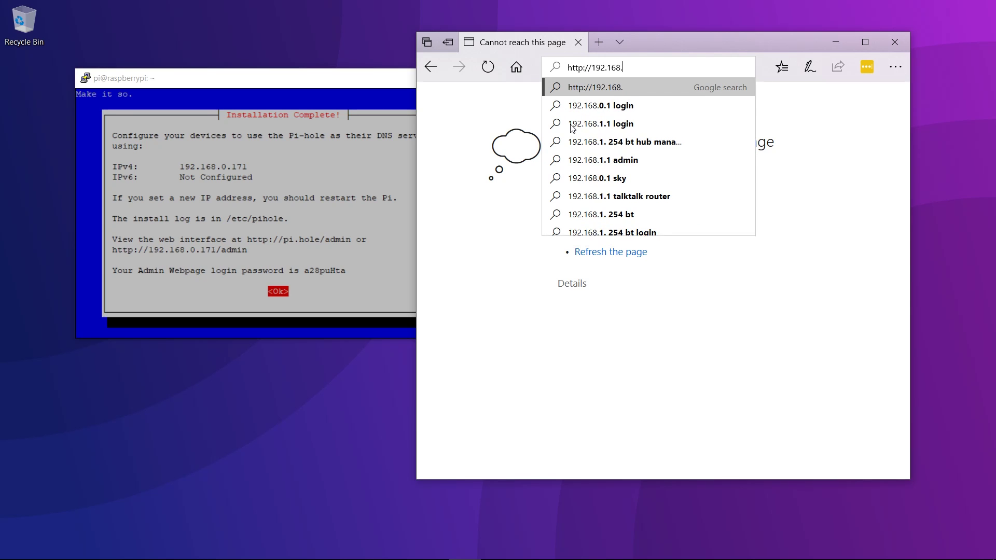
pyautogui.write('0.171')
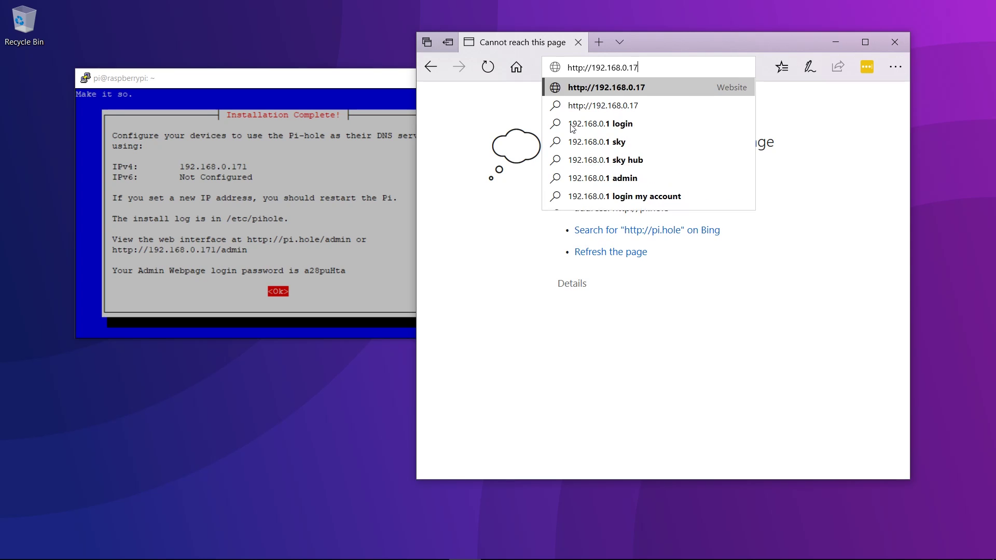
pyautogui.write('/admin')
pyautogui.press('Return')
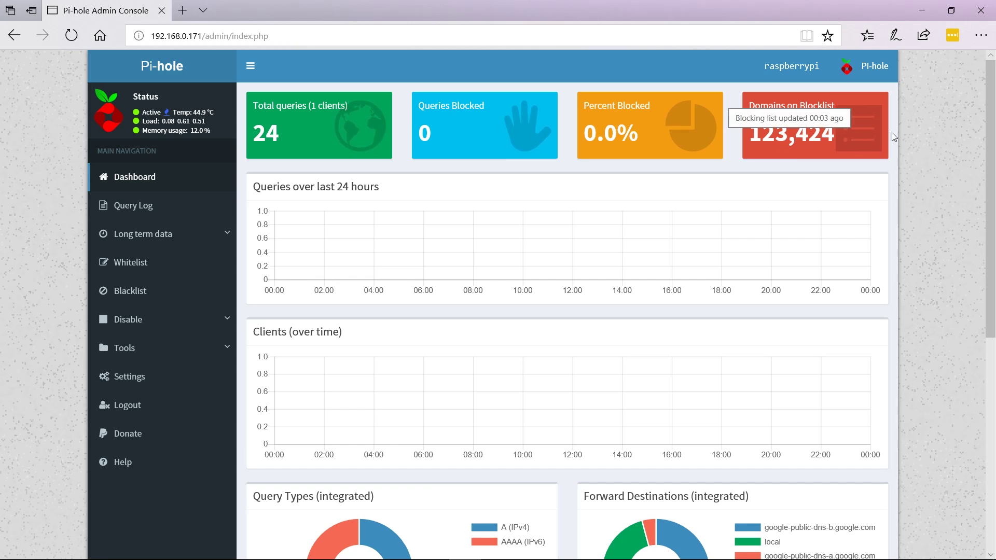
# Step: Review the dashboard tiles: 24 total queries, 0 blocked, 123,424 blocklisted domains
pyautogui.moveTo(767, 132)
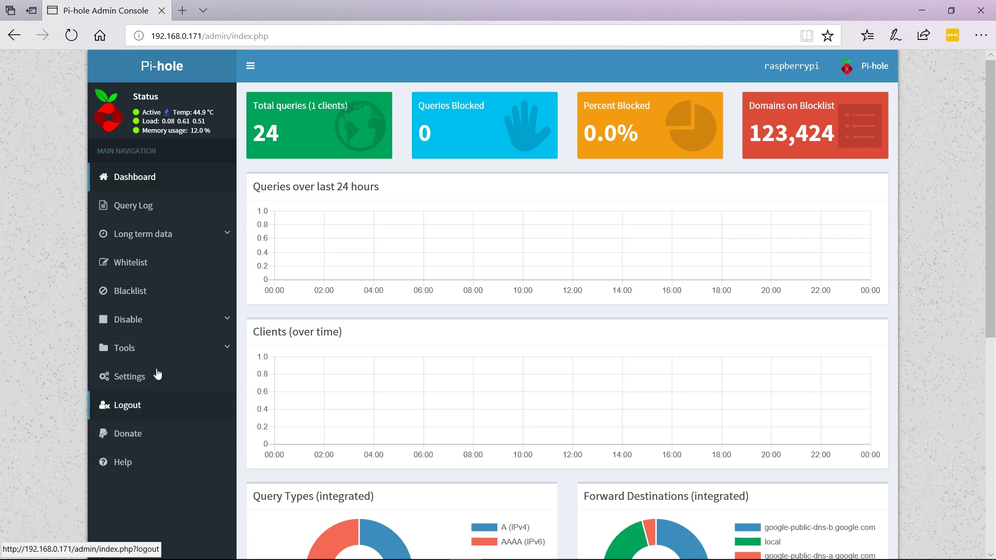
# Step: Check the whitelist and empty blacklist, disable blocking for 10 seconds, re-enable it, and expand Tools
pyautogui.click(148, 267)
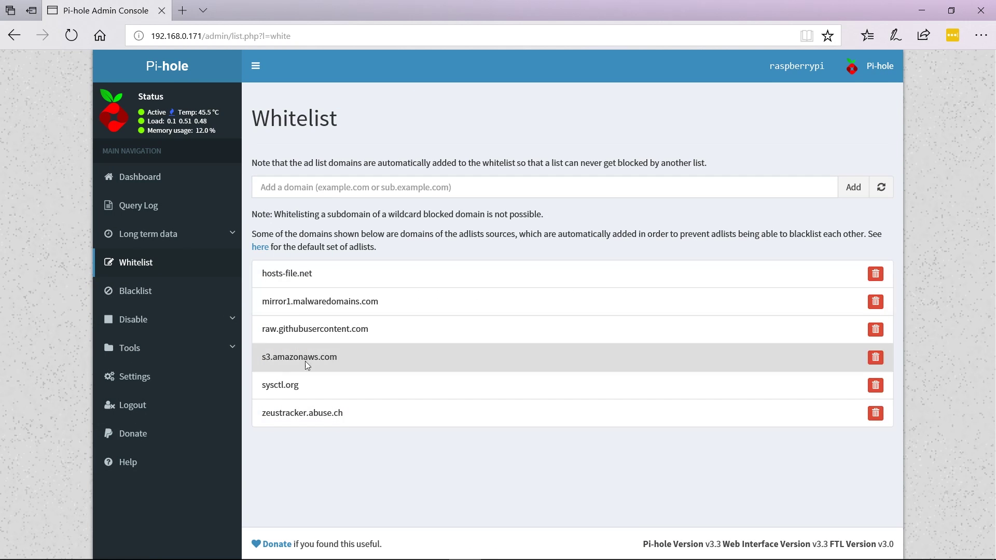
pyautogui.click(137, 288)
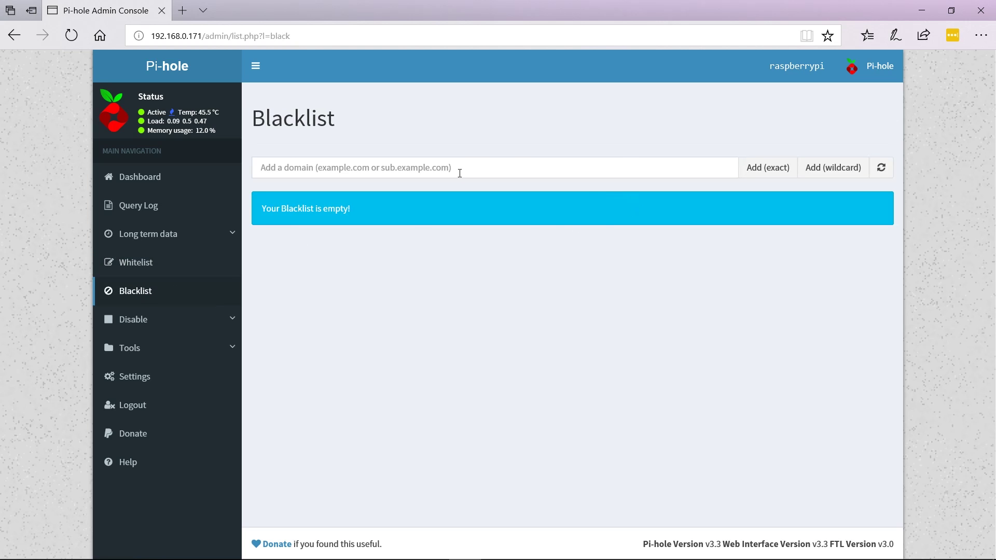
pyautogui.click(174, 332)
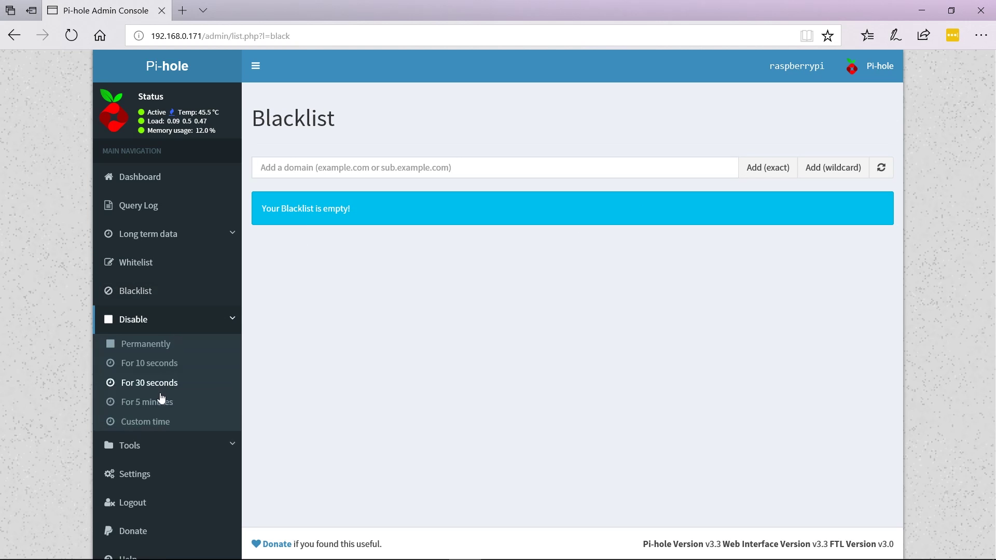
pyautogui.click(143, 364)
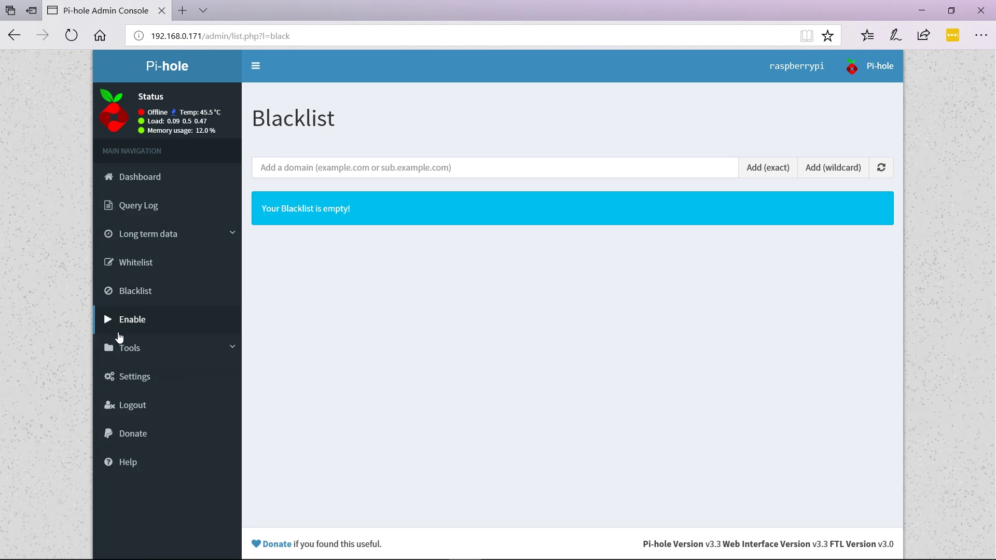
pyautogui.click(118, 331)
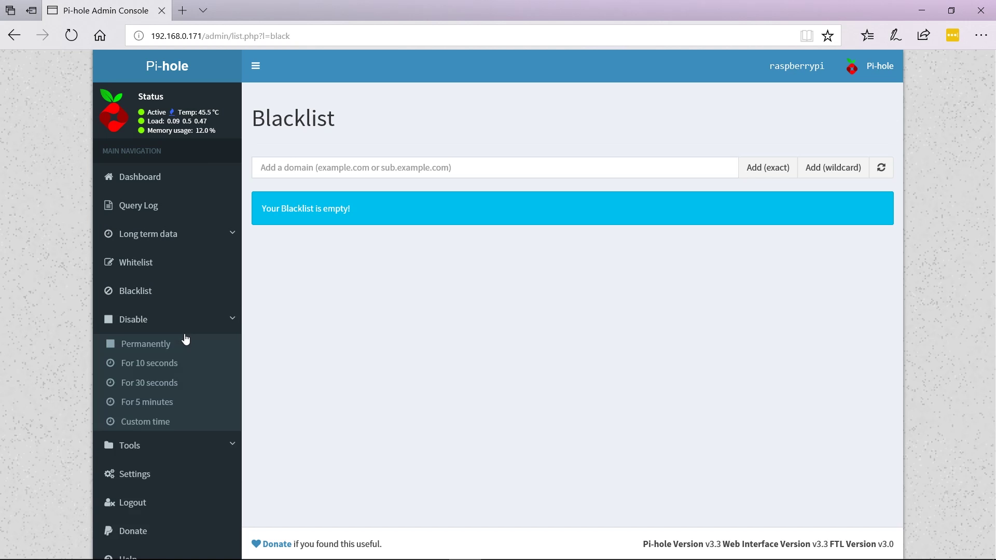
pyautogui.click(232, 440)
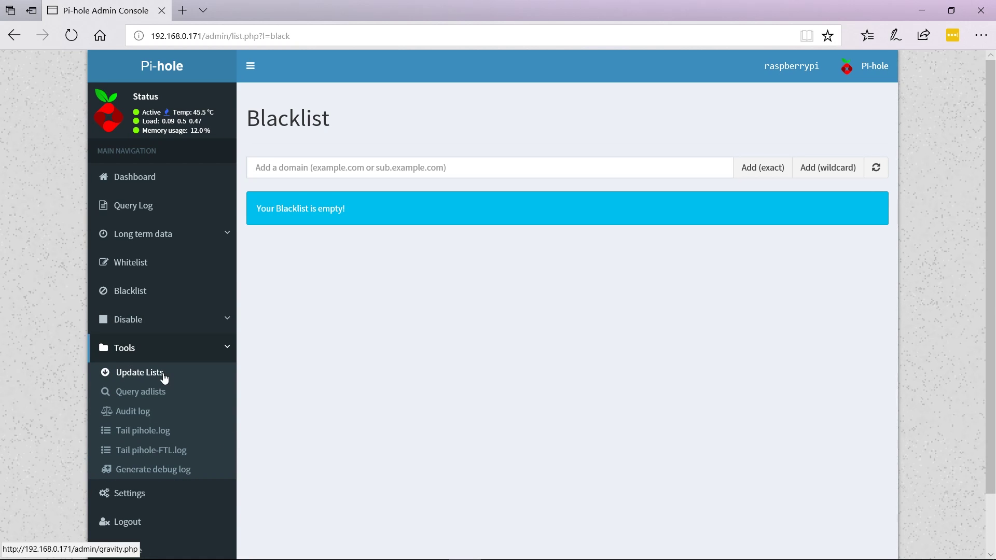
# Step: View the System settings with the Pi's network and FTL details, then return to the dashboard
pyautogui.click(154, 506)
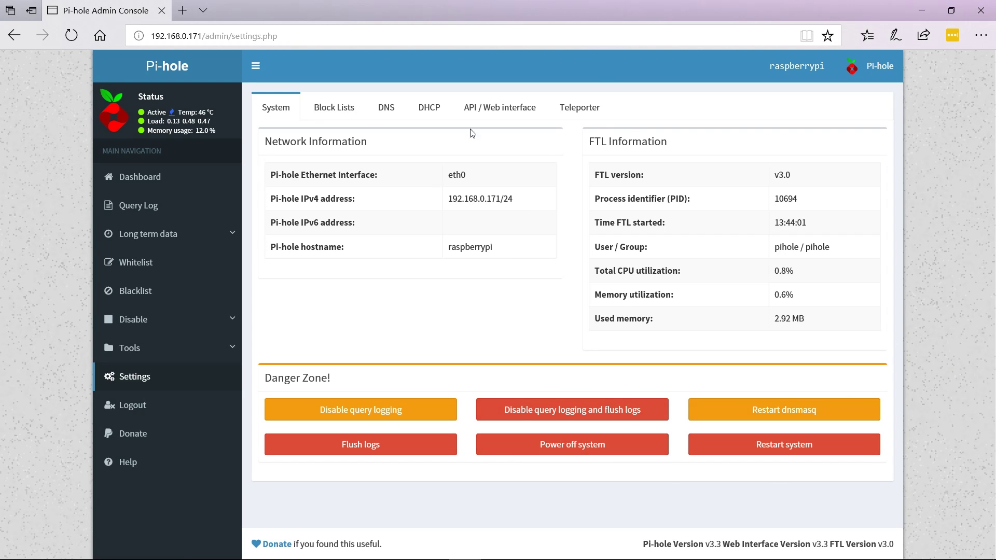
pyautogui.click(126, 184)
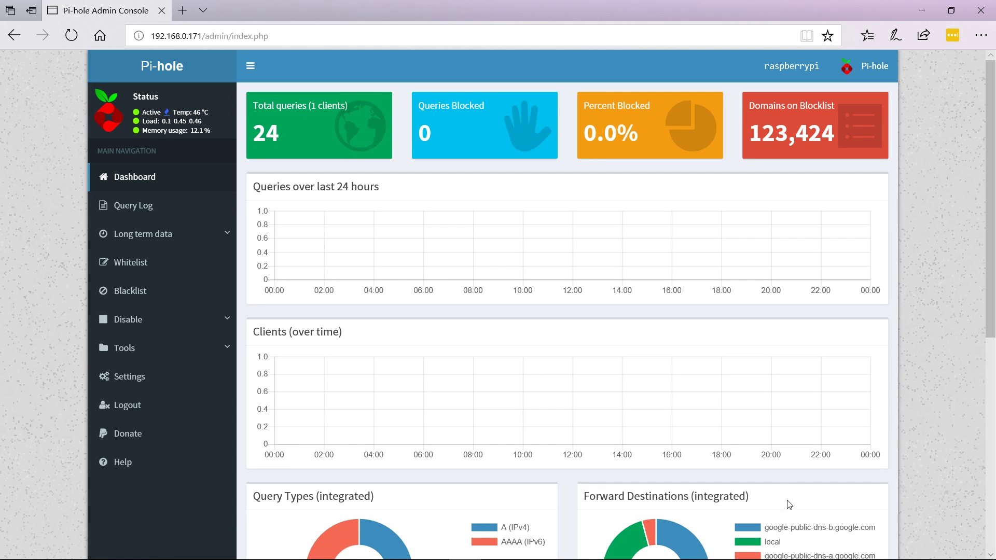
# Step: Reach Network Connections through Network & Internet settings' Change adapter options and bring up the Ethernet adapter's menu
pyautogui.moveTo(853, 557)
pyautogui.rightClick(888, 547)
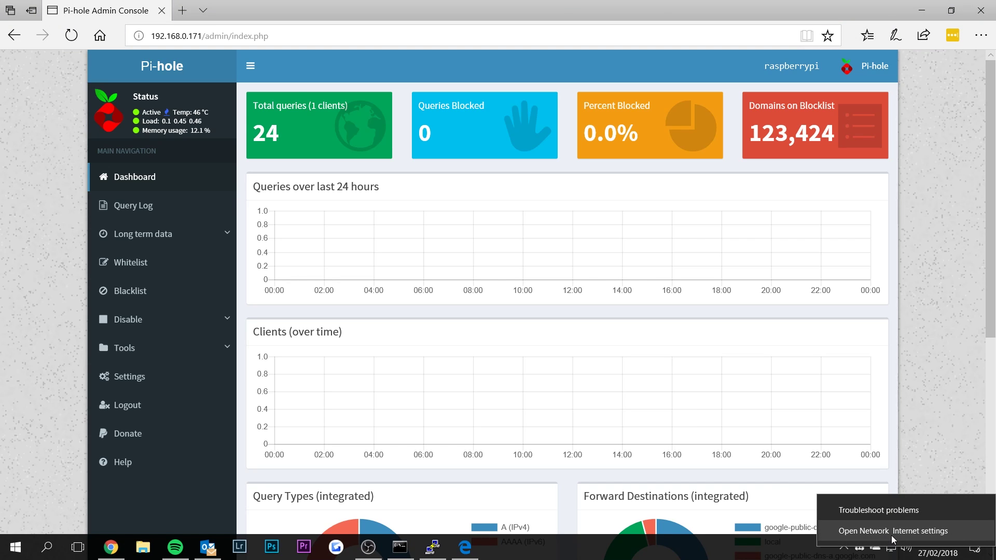
pyautogui.click(892, 539)
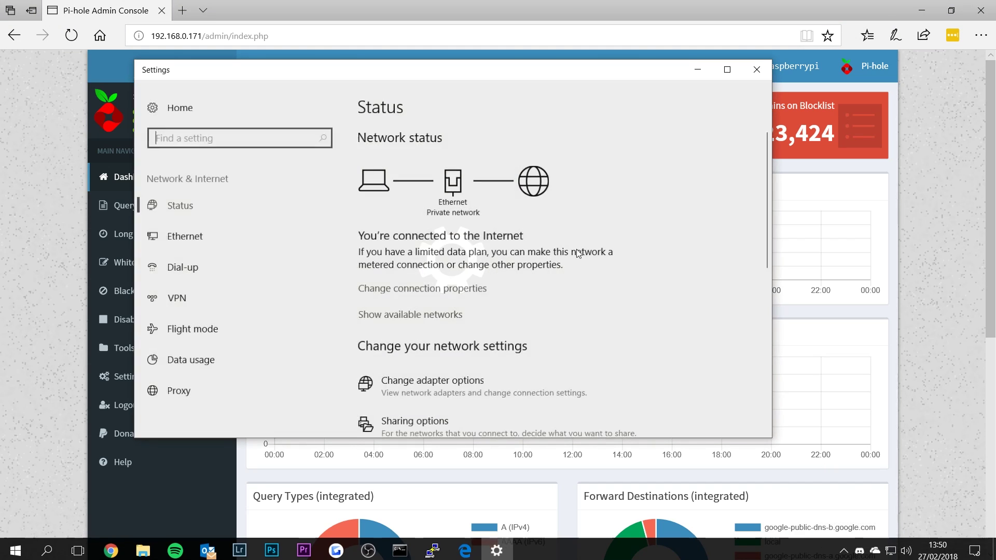
pyautogui.scroll(-2, 540, 294)
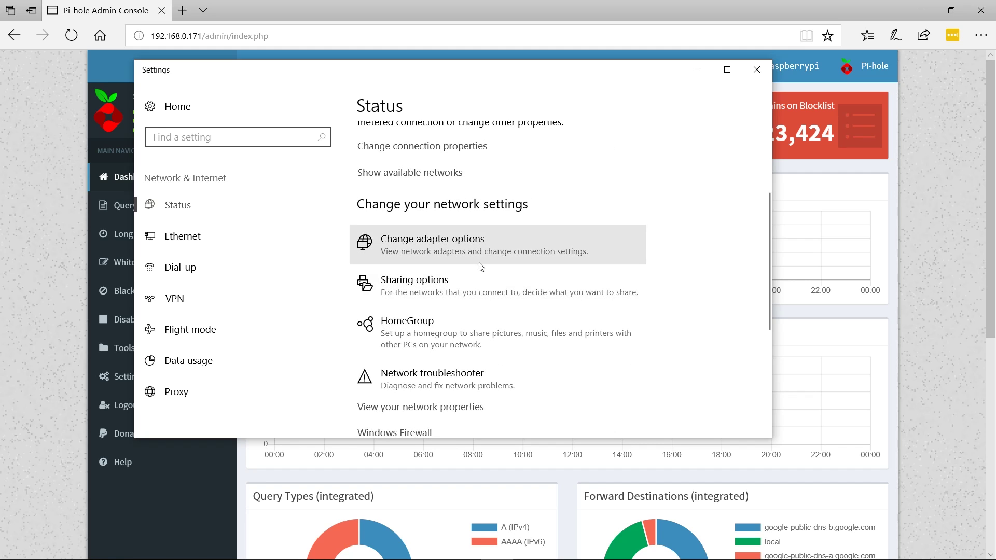
pyautogui.click(460, 241)
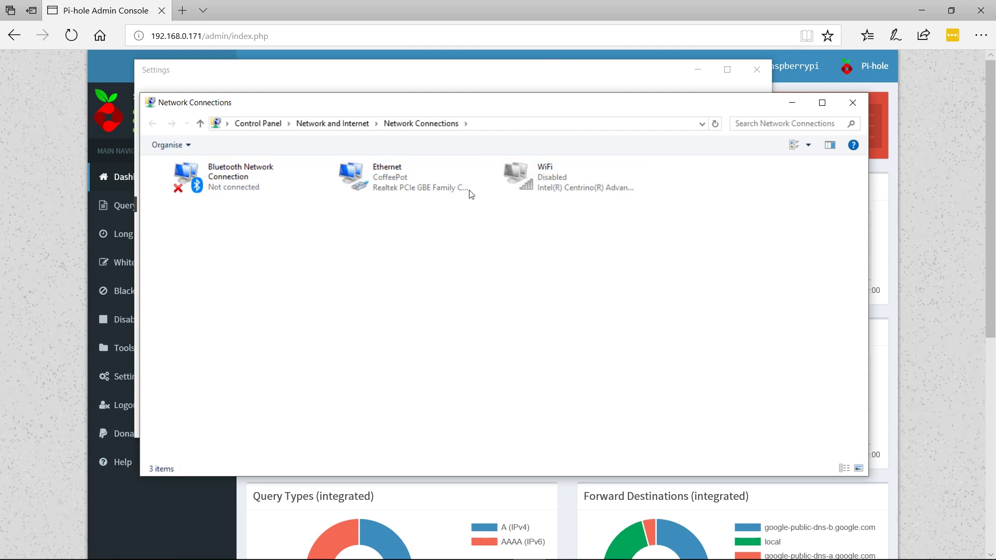
pyautogui.rightClick(419, 193)
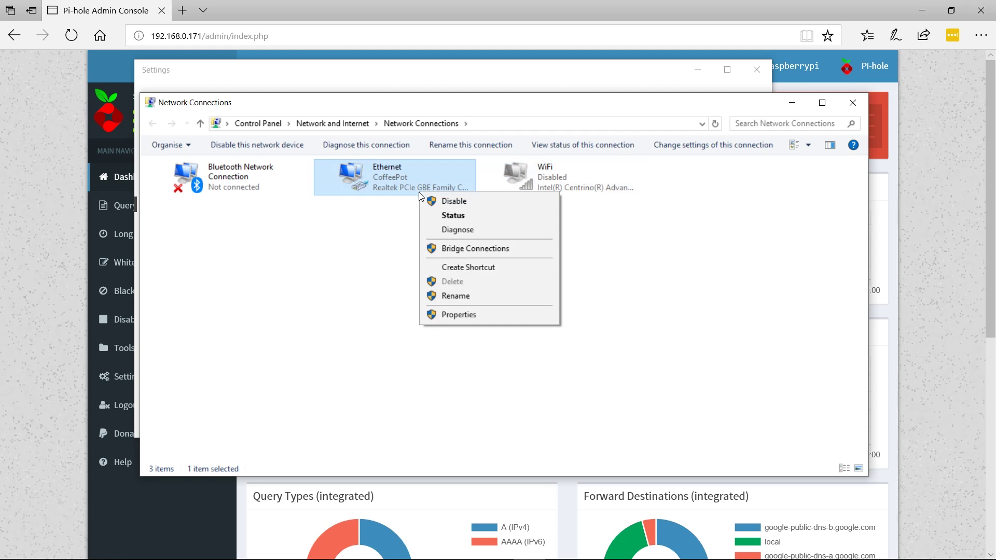
# Step: Correct the Ethernet connection's IPv4 preferred DNS server to 192.168.0.171, keeping 8.8.8.8 as alternate
pyautogui.click(443, 319)
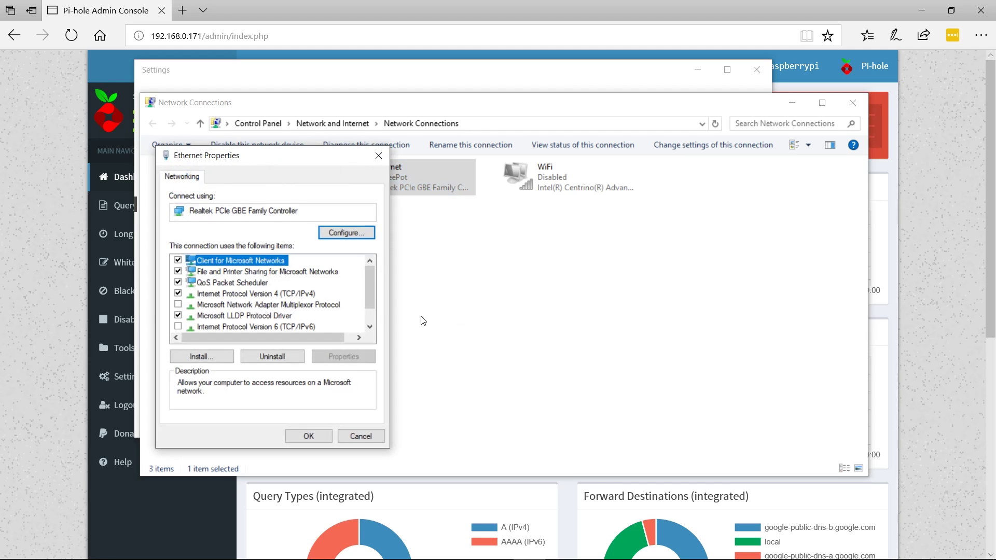
pyautogui.click(222, 299)
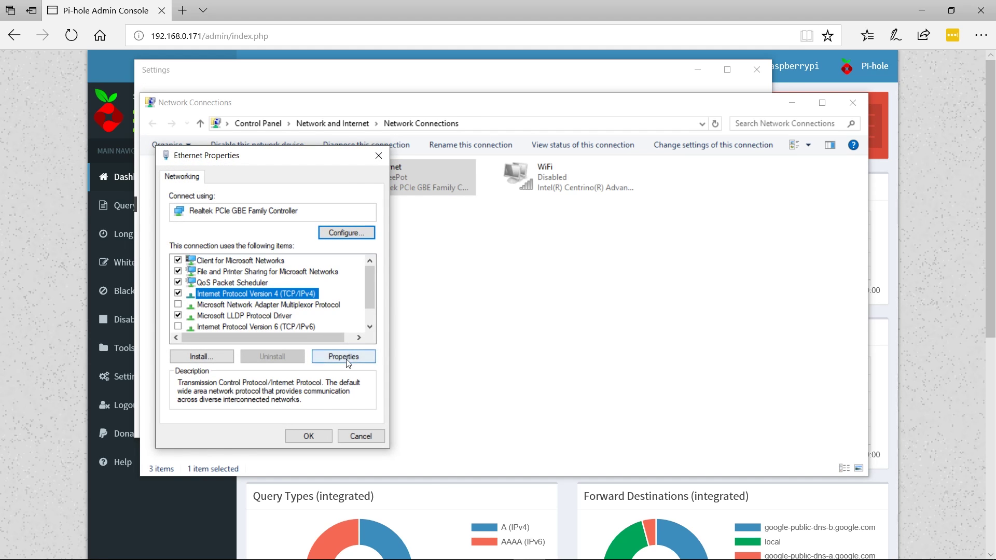
pyautogui.click(345, 358)
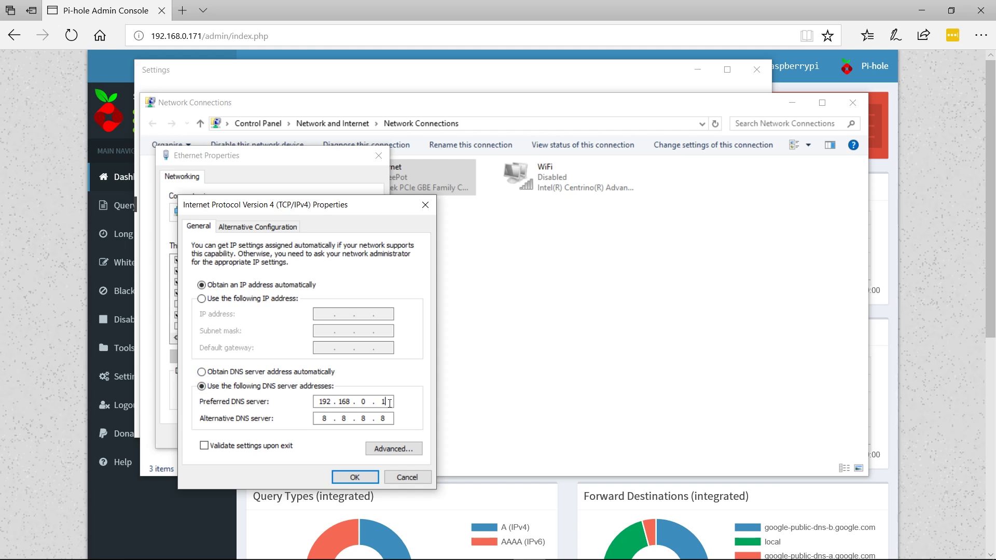
pyautogui.press('BackSpace')
pyautogui.press('BackSpace')
pyautogui.press('BackSpace')
pyautogui.press('BackSpace')
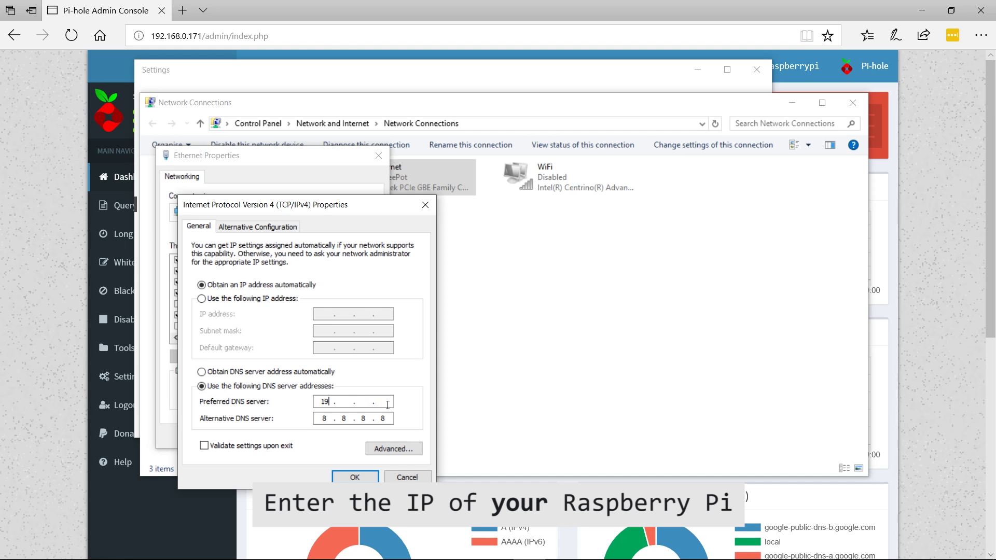
pyautogui.write('2 . ')
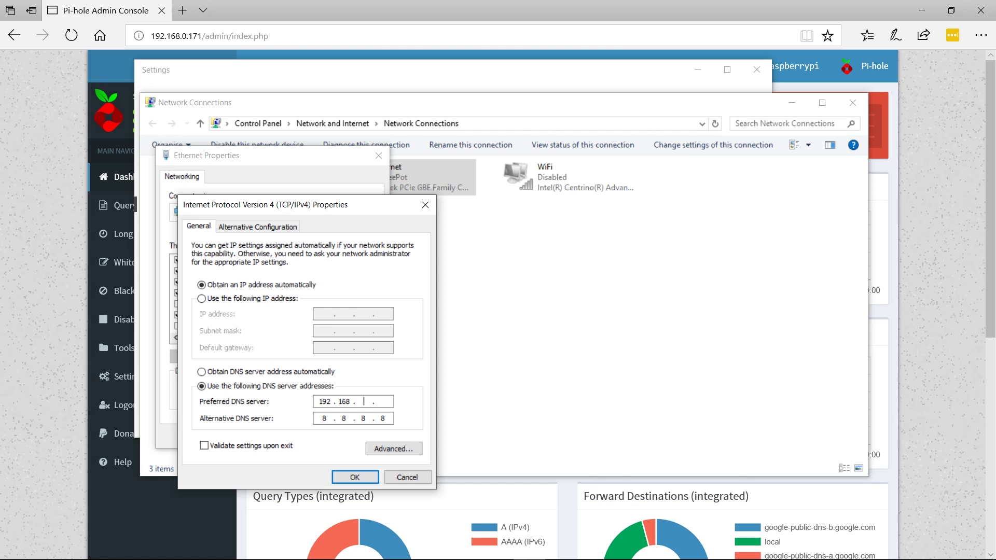
pyautogui.write('168 . 0 . 171')
pyautogui.click(324, 418)
# Step: Save the new DNS settings and close the IPv4 and Ethernet property dialogs
pyautogui.click(354, 477)
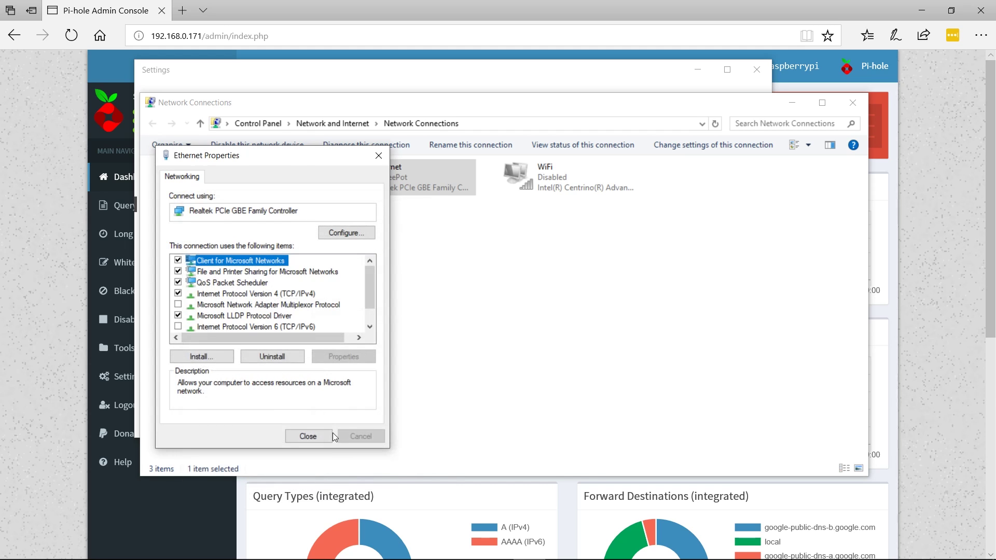
pyautogui.click(320, 436)
pyautogui.click(699, 238)
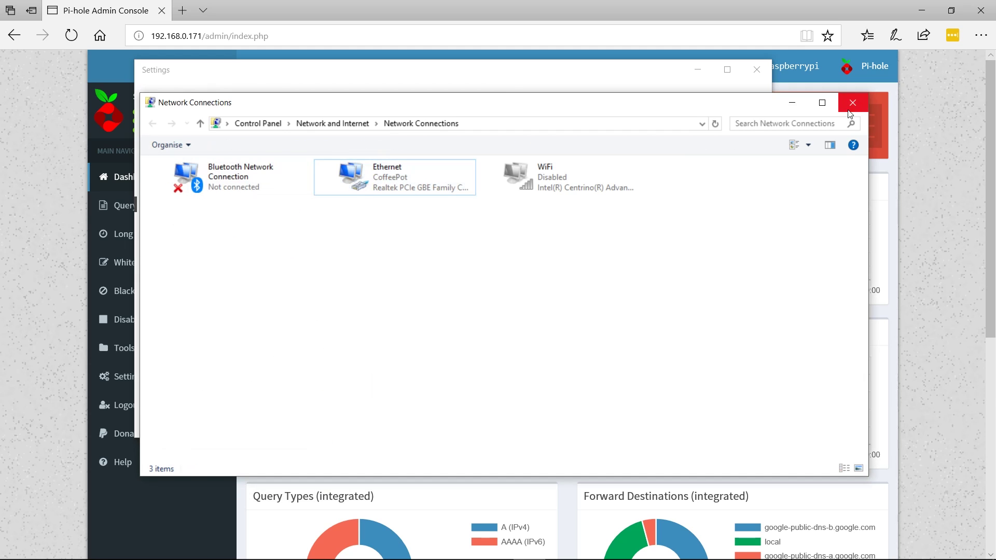
# Step: Close Network Connections and load richardtech.net in a new Edge tab
pyautogui.click(792, 103)
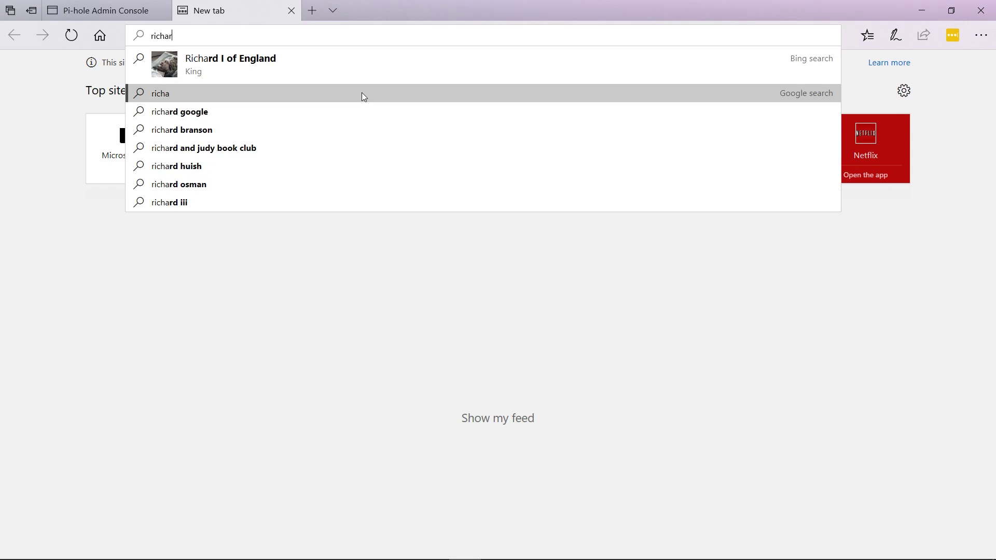
pyautogui.write('net')
pyautogui.press('Return')
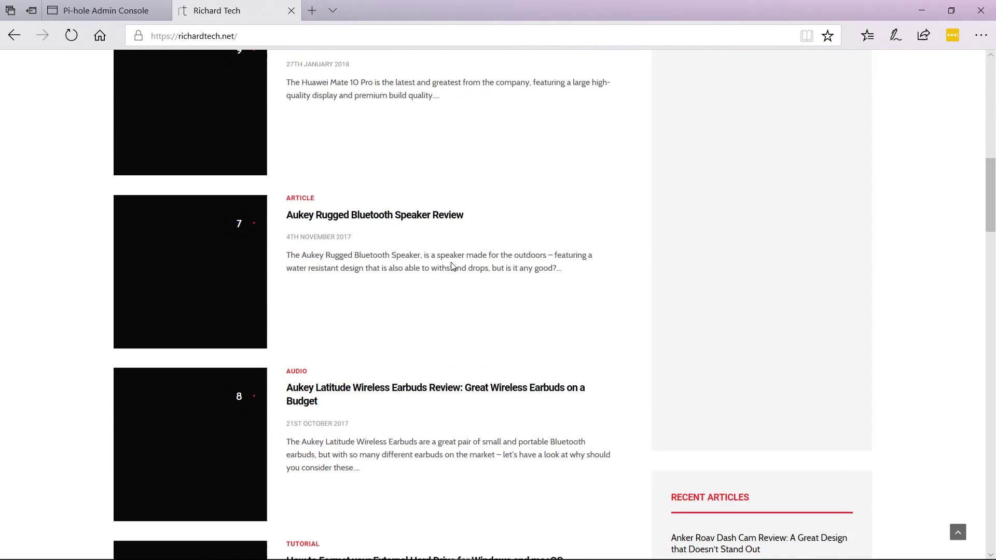
# Step: Scroll through the richardtech.net page, then return to the Pi-hole Admin Console tab
pyautogui.scroll(1, 452, 266)
pyautogui.scroll(-3, 451, 267)
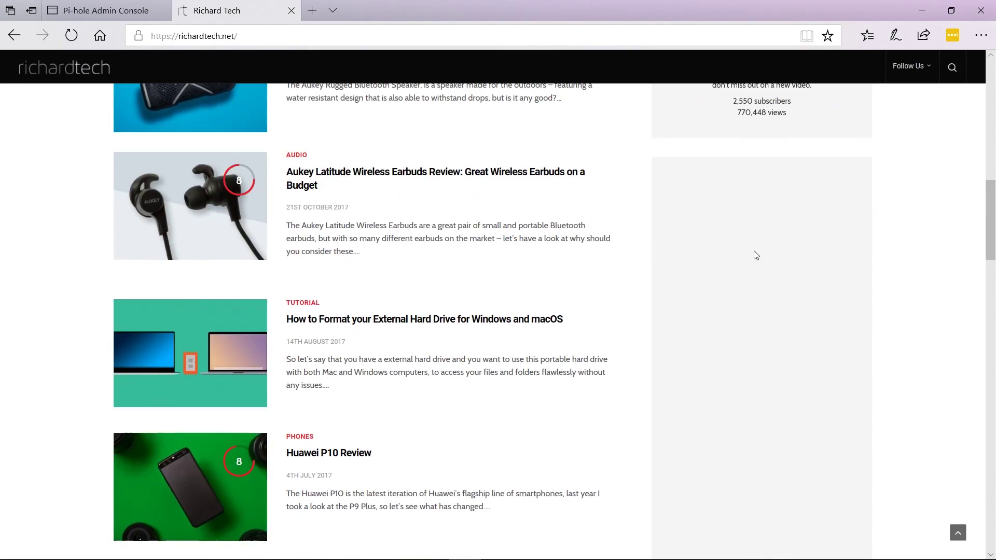
pyautogui.scroll(-8, 793, 273)
pyautogui.scroll(15, 439, 267)
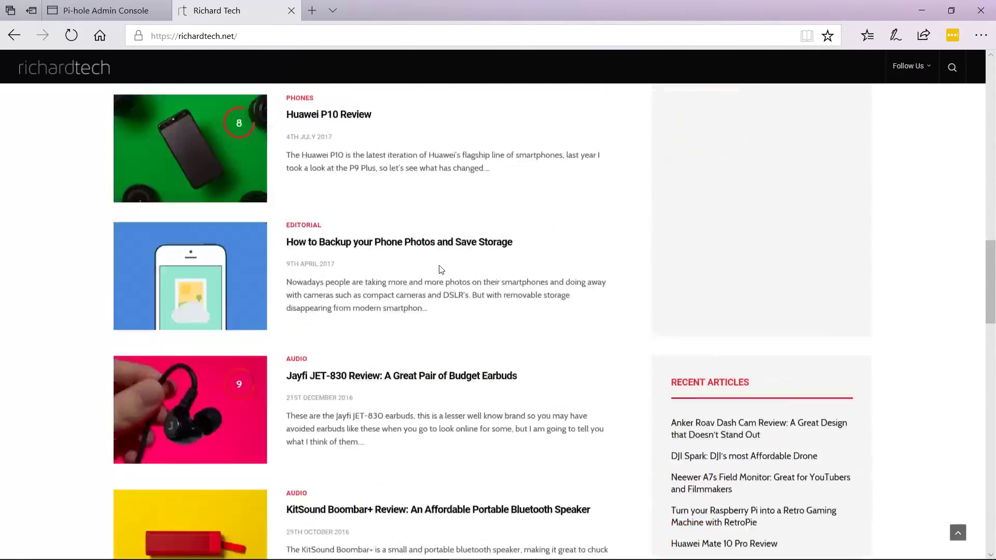
pyautogui.scroll(-10, 724, 409)
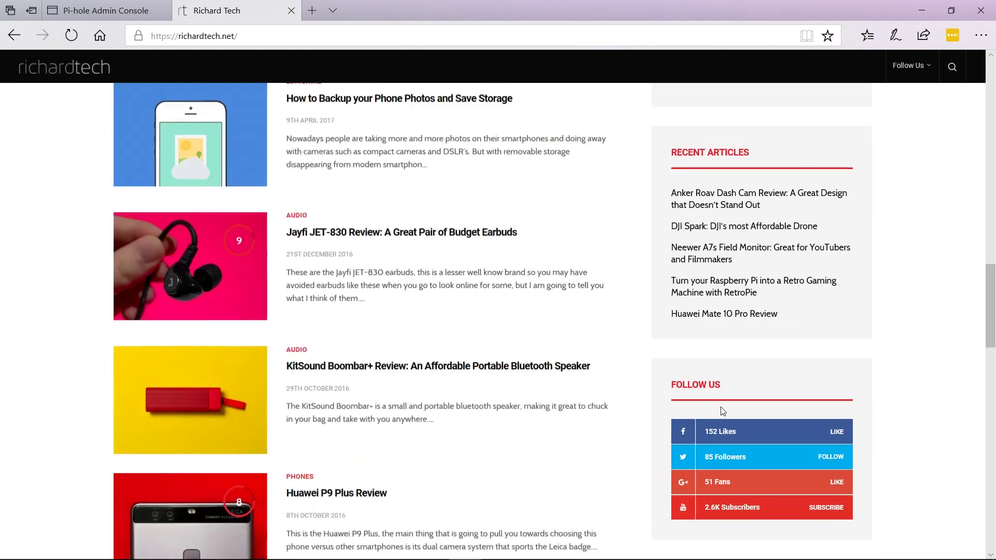
pyautogui.scroll(20, 721, 410)
pyautogui.scroll(-1, 715, 414)
pyautogui.scroll(-5, 715, 413)
pyautogui.scroll(10, 677, 397)
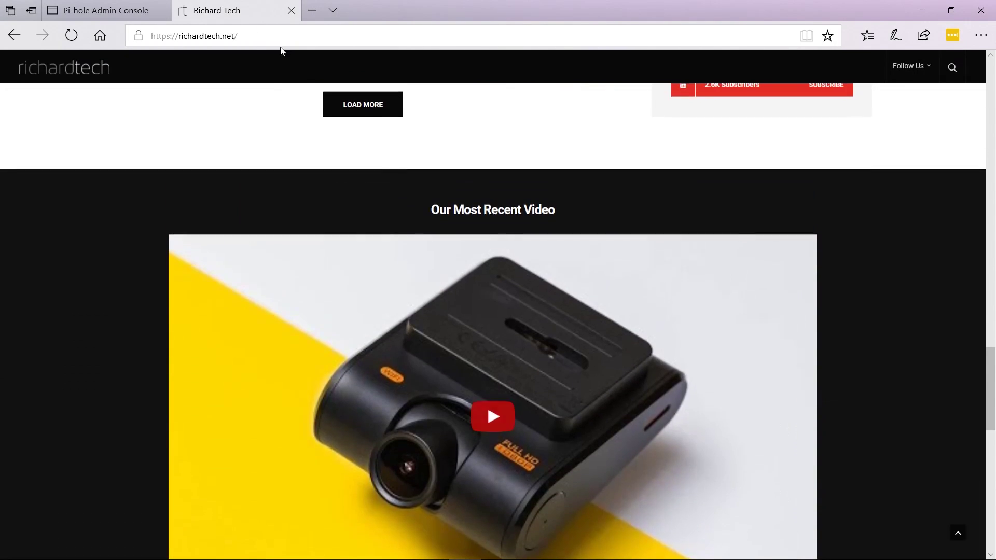
pyautogui.click(106, 11)
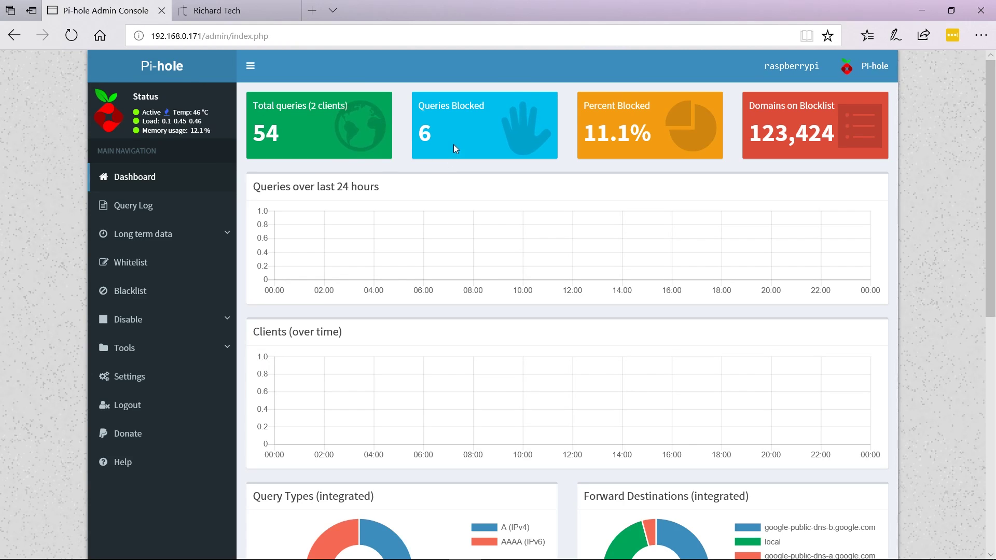
# Step: Reload the Pi-hole dashboard to refresh its query statistics
pyautogui.scroll(-4, 455, 208)
pyautogui.scroll(-2, 455, 208)
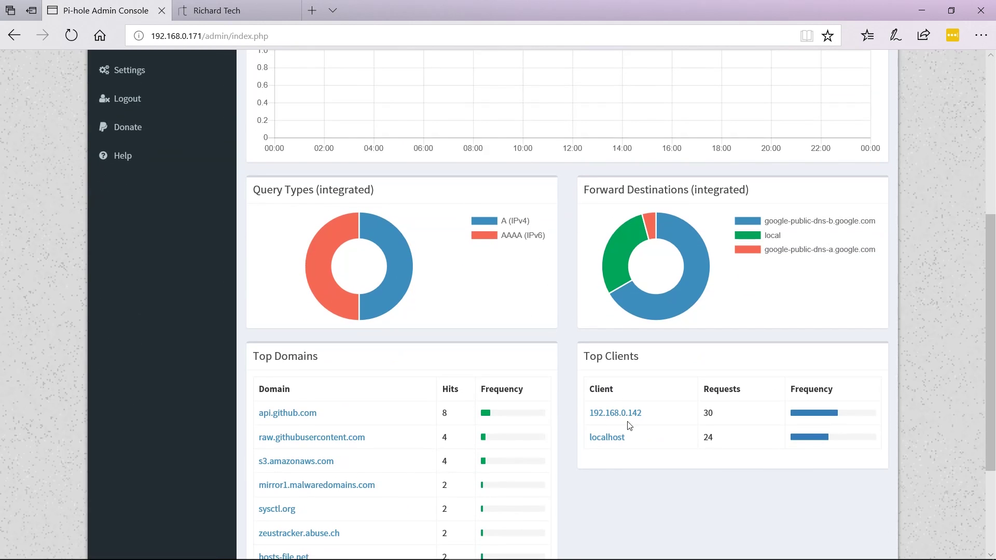
pyautogui.moveTo(629, 415); pyautogui.dragTo(634, 417)
pyautogui.scroll(6, 724, 423)
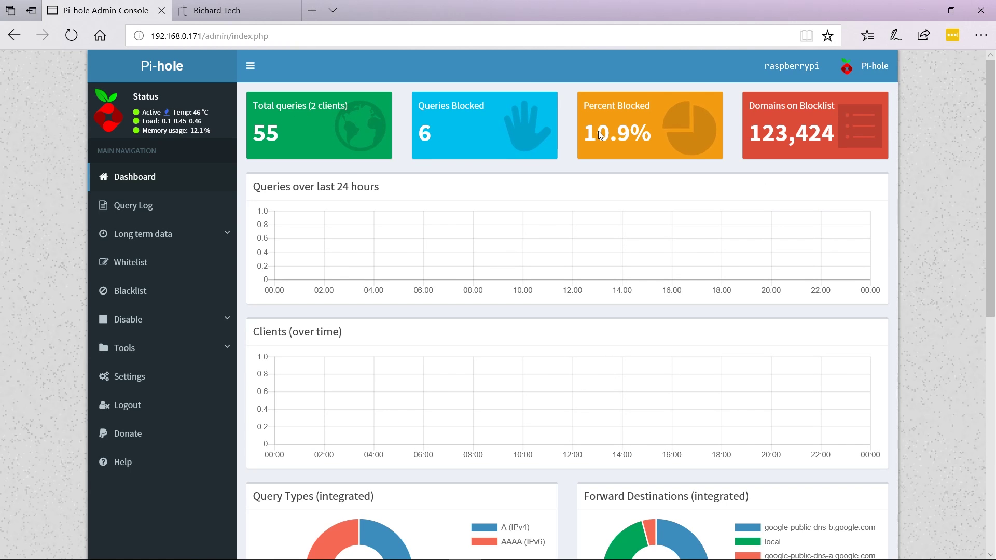
pyautogui.click(69, 36)
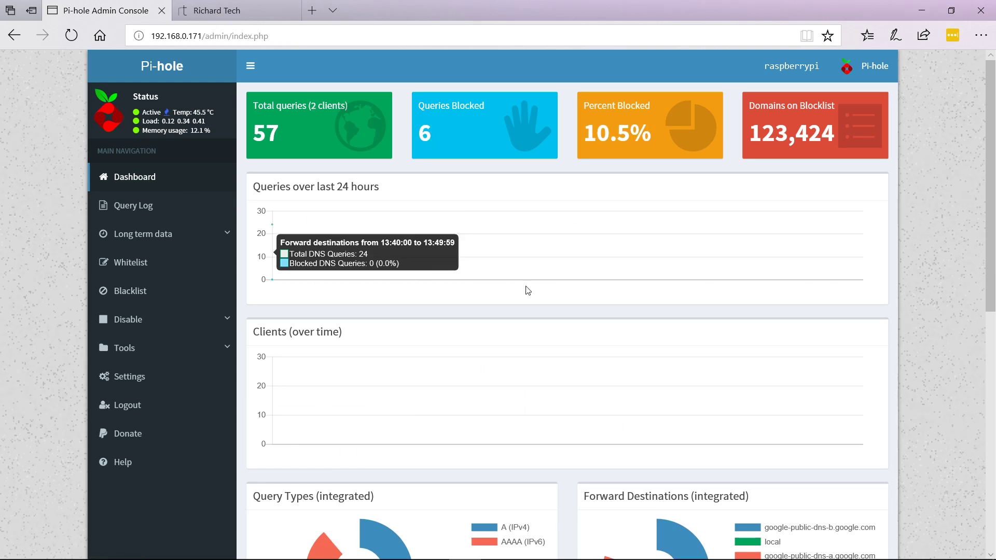
# Step: Review Top Blocked Domains and Top Clients, then reload for 97 queries, 26 blocked
pyautogui.scroll(-3, 488, 272)
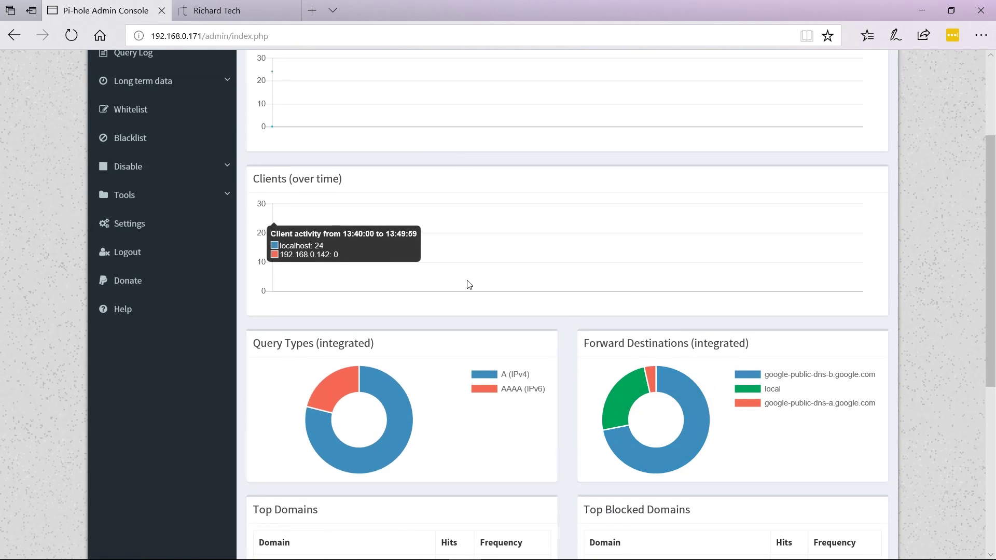
pyautogui.scroll(-6, 467, 282)
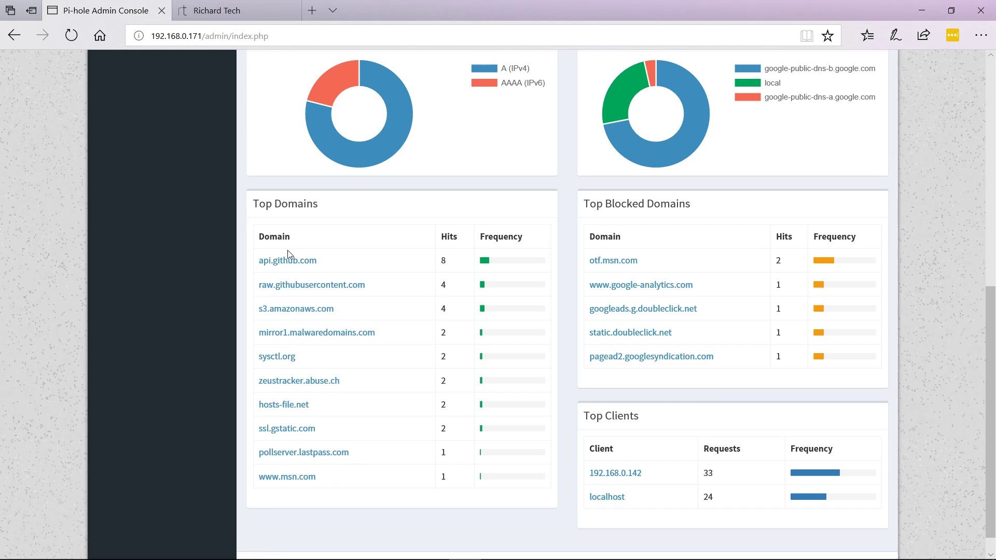
pyautogui.scroll(3, 362, 433)
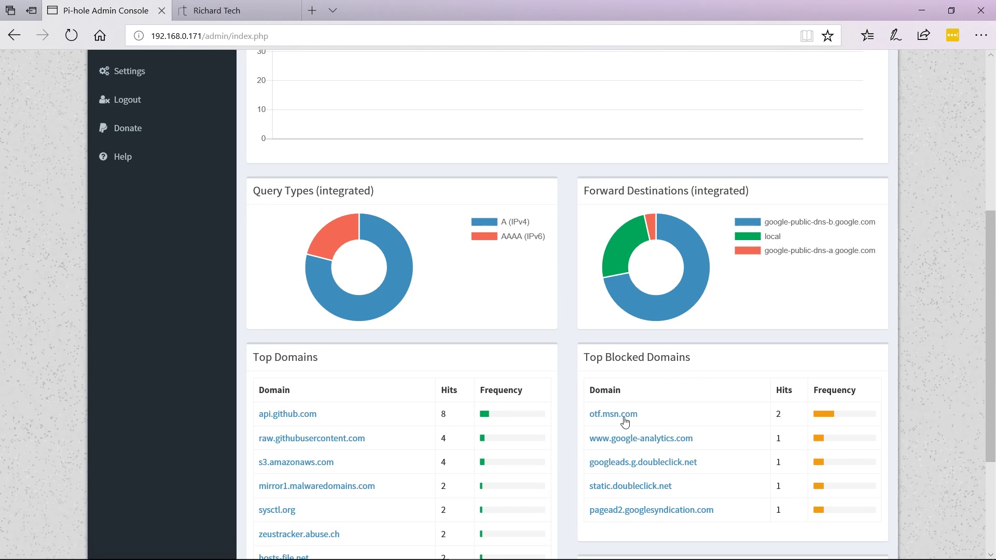
pyautogui.scroll(6, 607, 411)
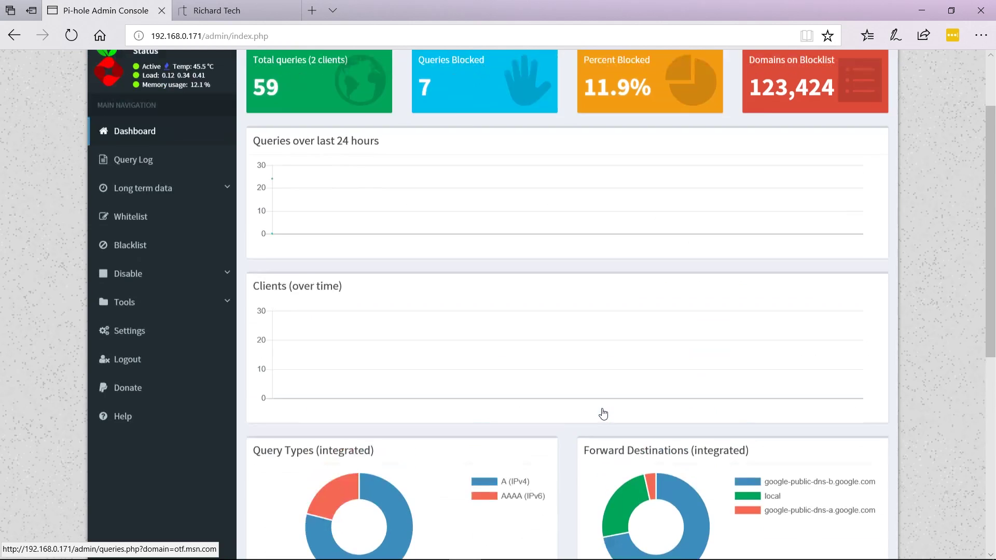
pyautogui.scroll(-4, 462, 369)
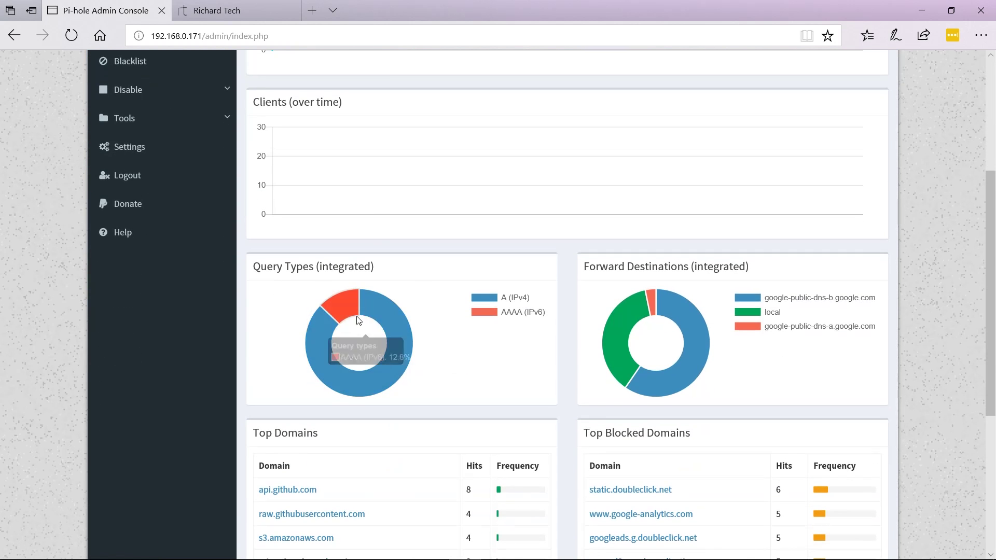
pyautogui.scroll(-5, 467, 441)
pyautogui.scroll(9, 507, 438)
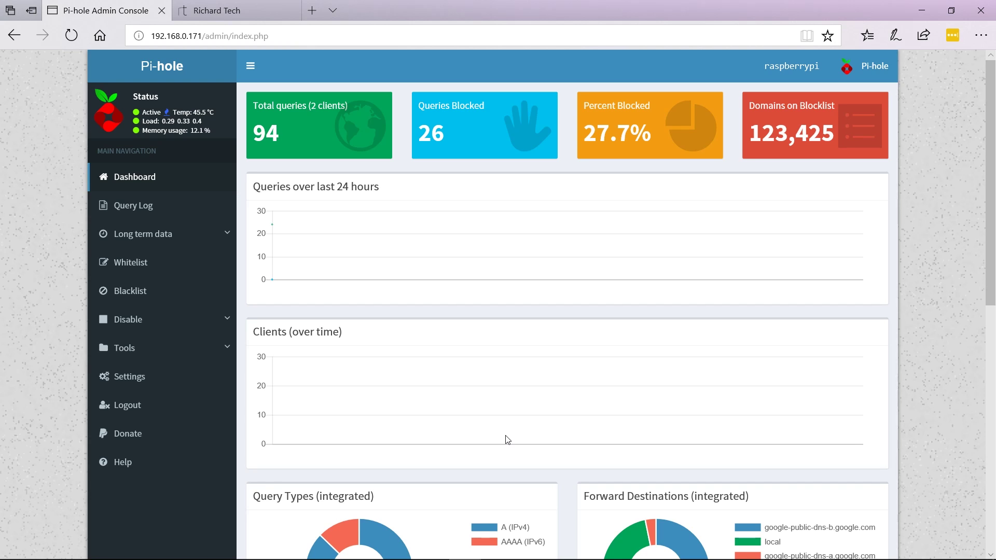
pyautogui.scroll(-3, 544, 270)
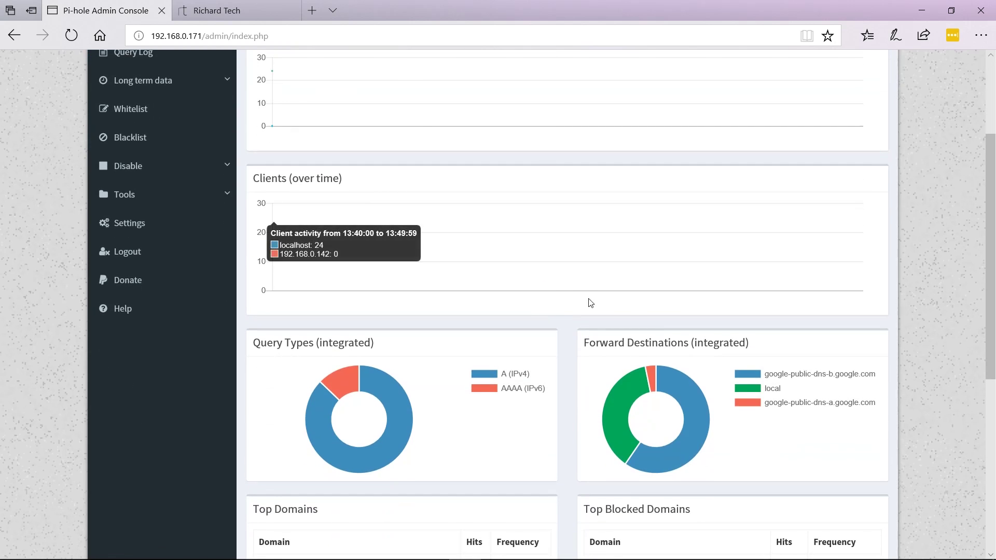
pyautogui.scroll(-1, 874, 369)
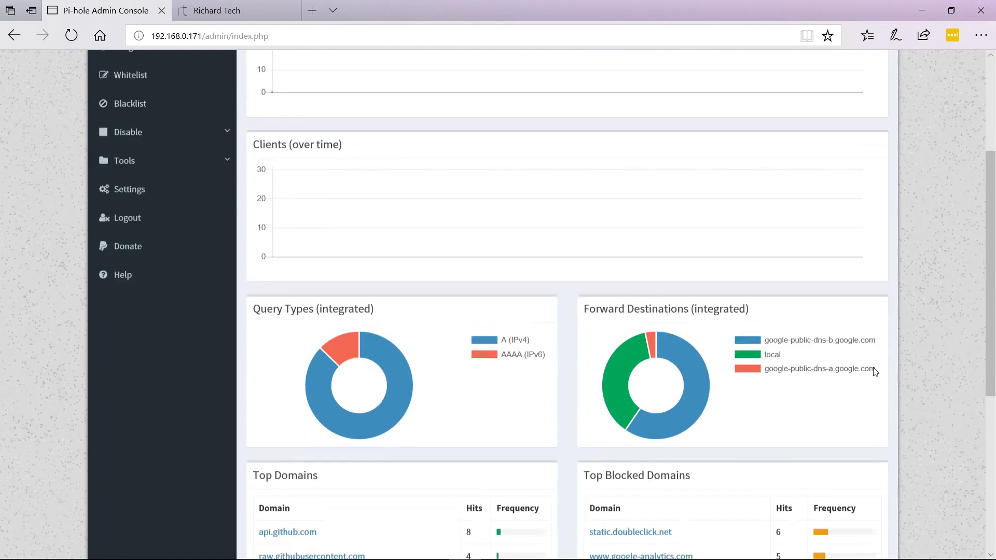
pyautogui.scroll(-5, 875, 371)
pyautogui.scroll(-1, 915, 341)
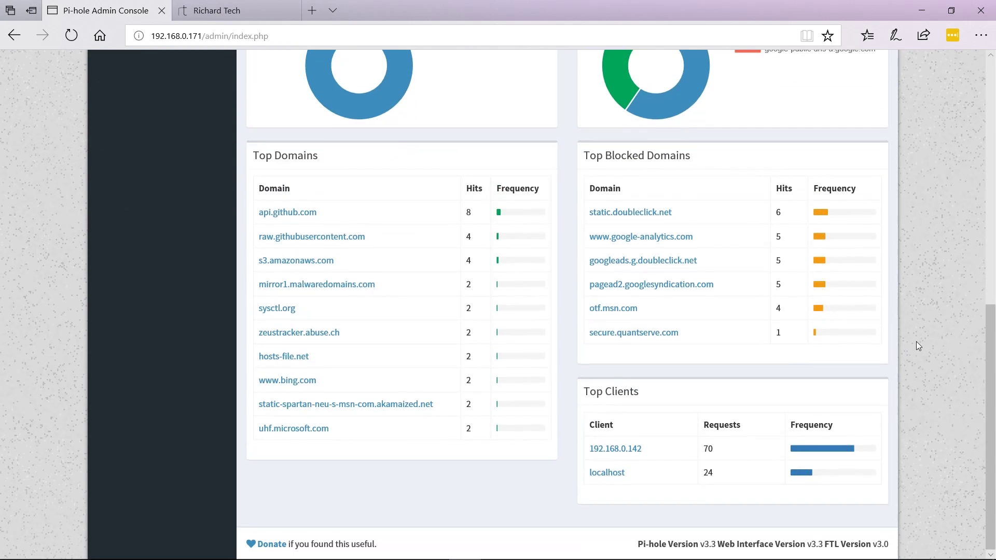
pyautogui.press('F5')
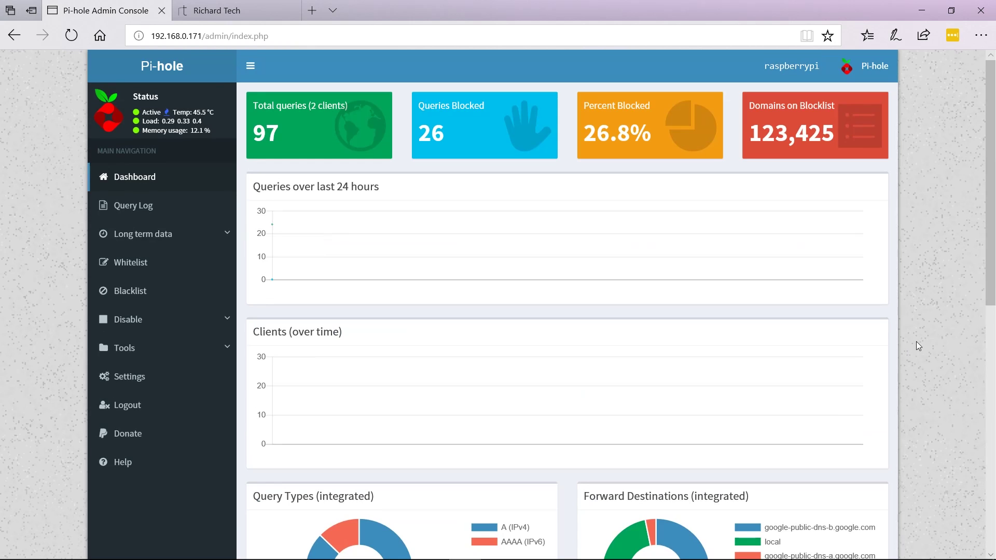